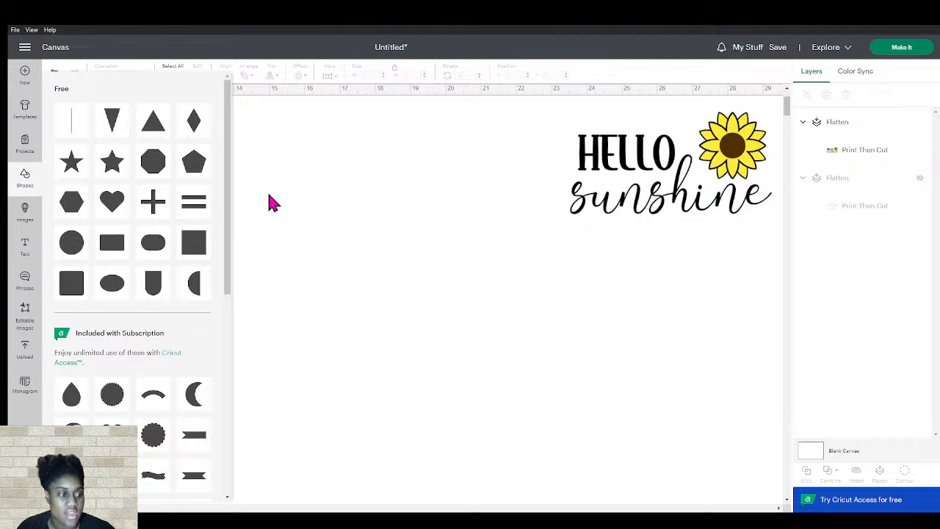
Add a circle, duplicate it, and place the two circles side by side overlapping, then select both
left_click(81, 248)
left_click_drag(133, 165, 352, 330)
left_click_drag(314, 269, 389, 271)
key("ctrl+d")
left_click_drag(449, 358, 198, 192)
left_click(229, 78)
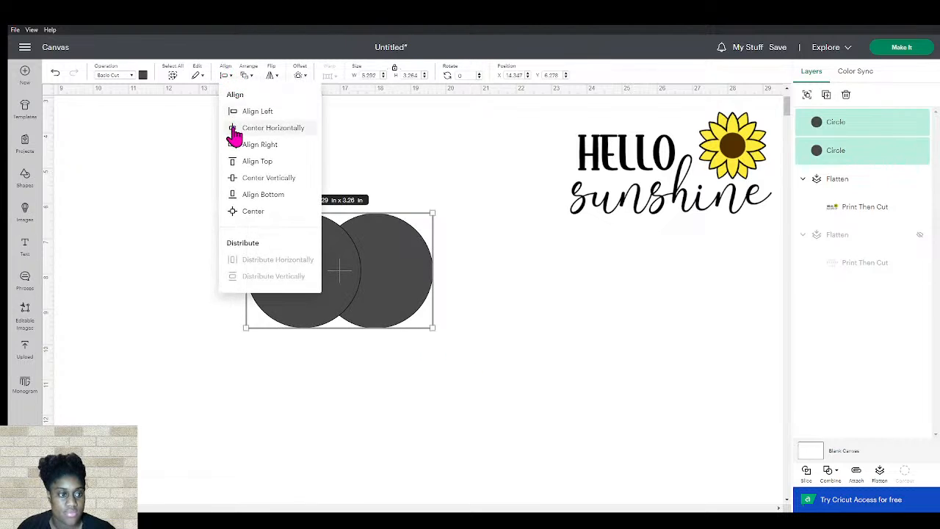
left_click(236, 127)
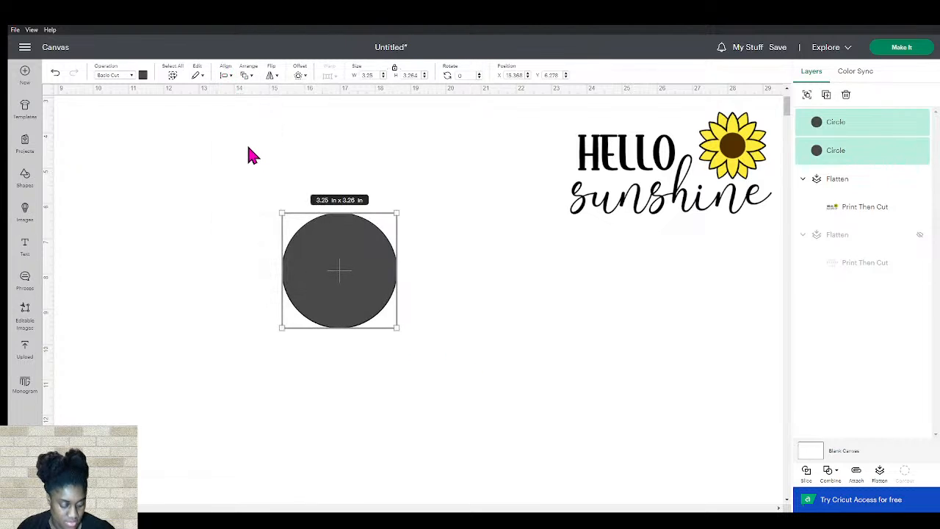
key("ctrl+z")
Center the two circles vertically and intersect them into a single petal shape
left_click_drag(266, 180, 445, 323)
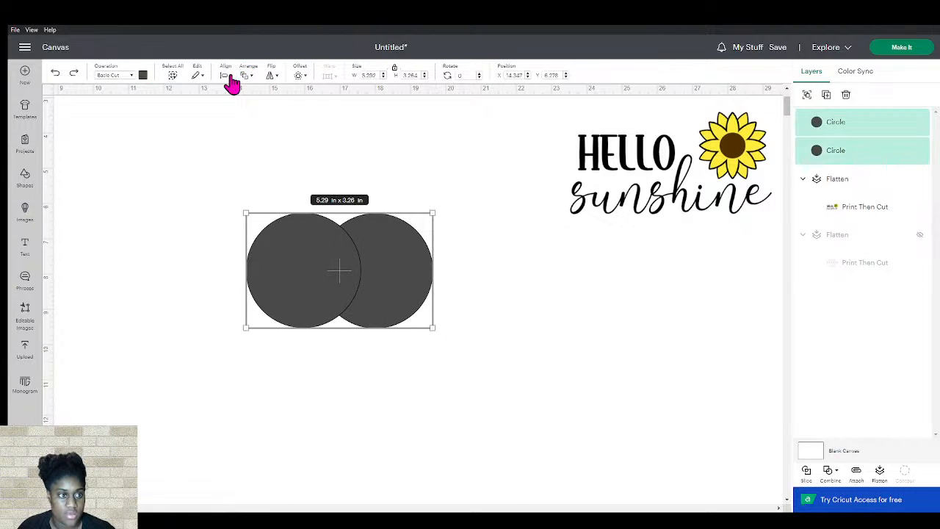
left_click(229, 77)
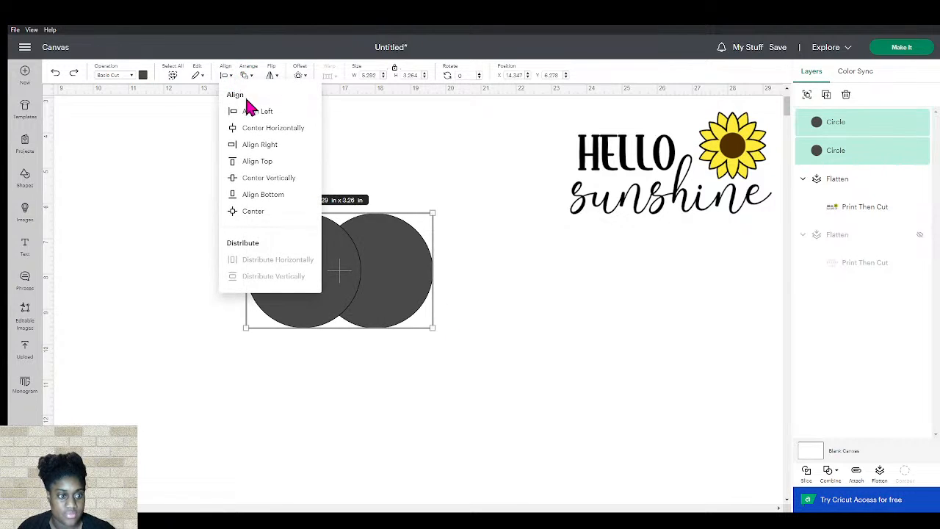
left_click(269, 179)
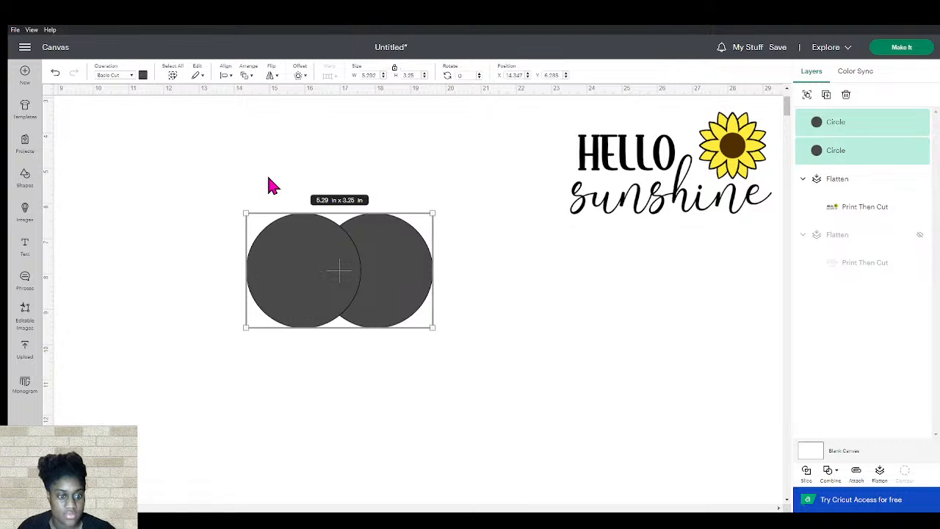
left_click(828, 471)
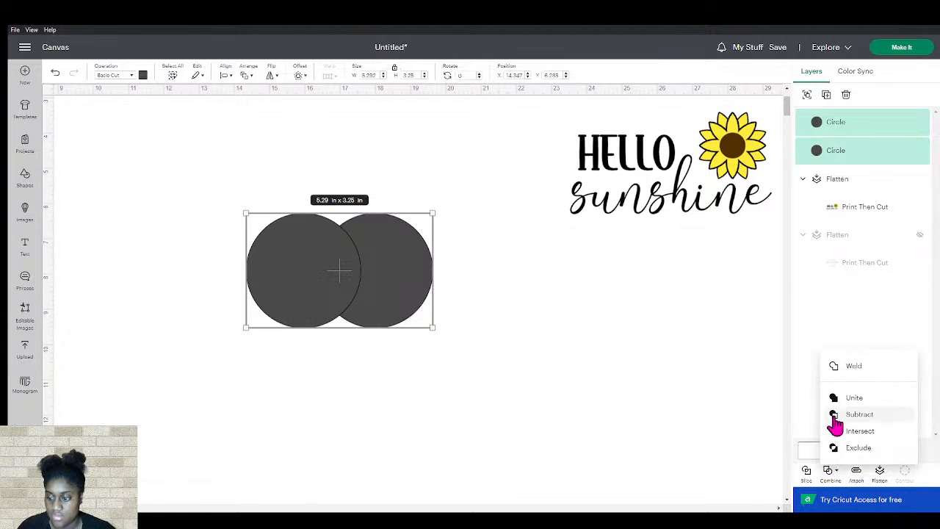
left_click(837, 431)
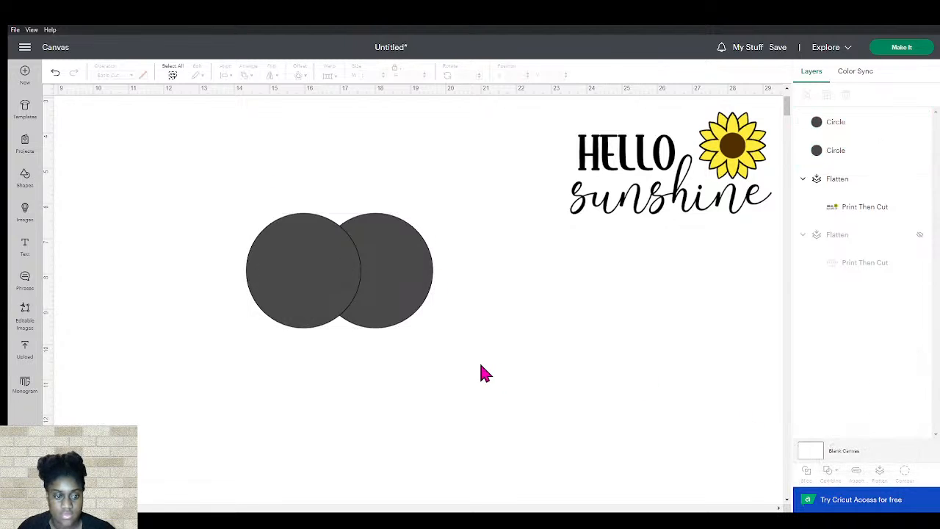
left_click(424, 367)
left_click_drag(346, 290, 357, 228)
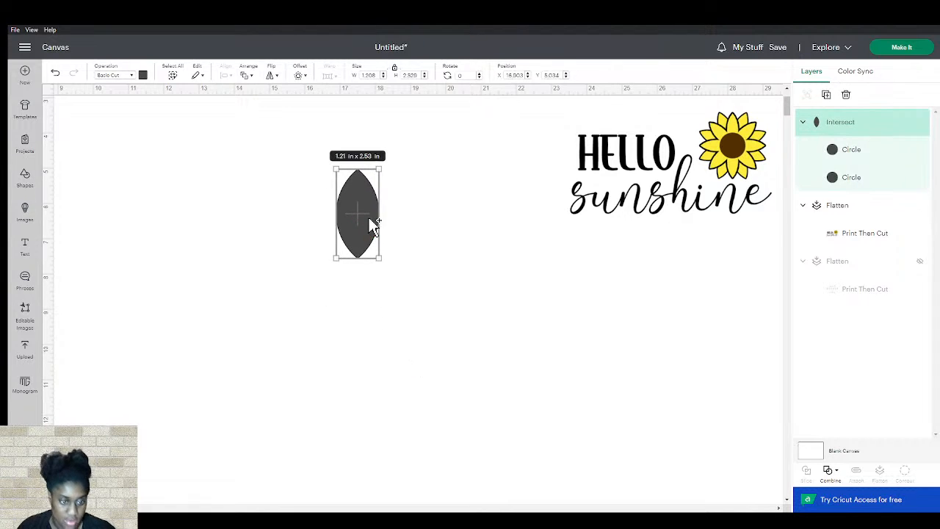
Duplicate the petal, stack the copy below it, and center both petals horizontally
key("ctrl+d")
left_click_drag(372, 220, 367, 298)
left_click(399, 311)
left_click_drag(401, 355, 329, 149)
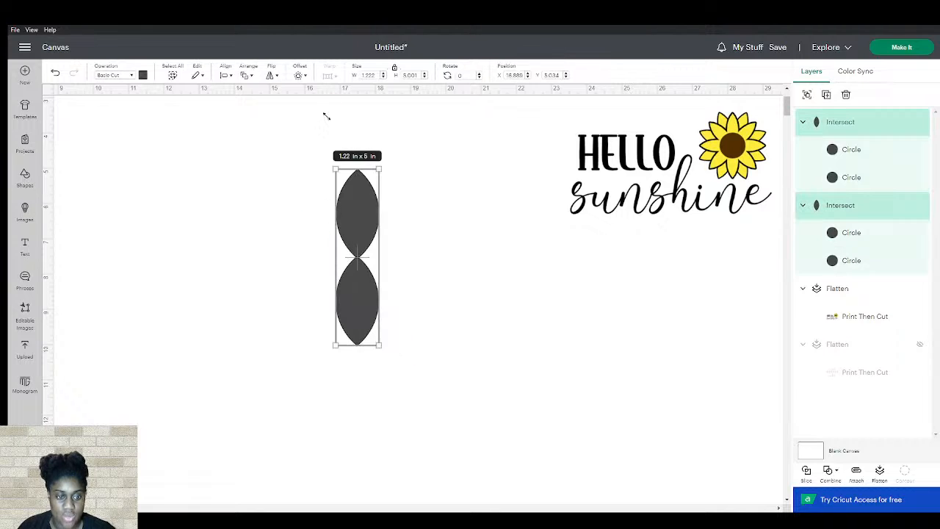
left_click(228, 76)
left_click(255, 127)
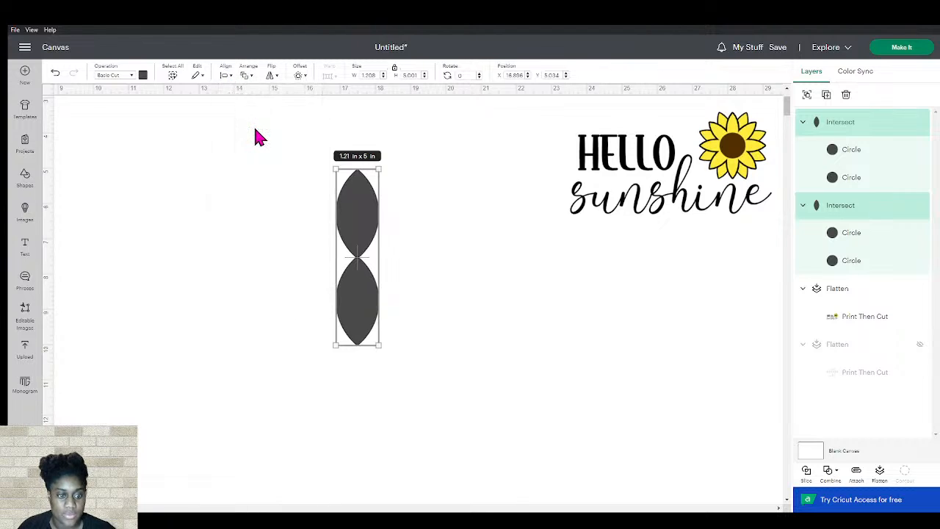
Select the two stacked petals and unite them into one shape
left_click(381, 360)
left_click_drag(382, 360, 293, 158)
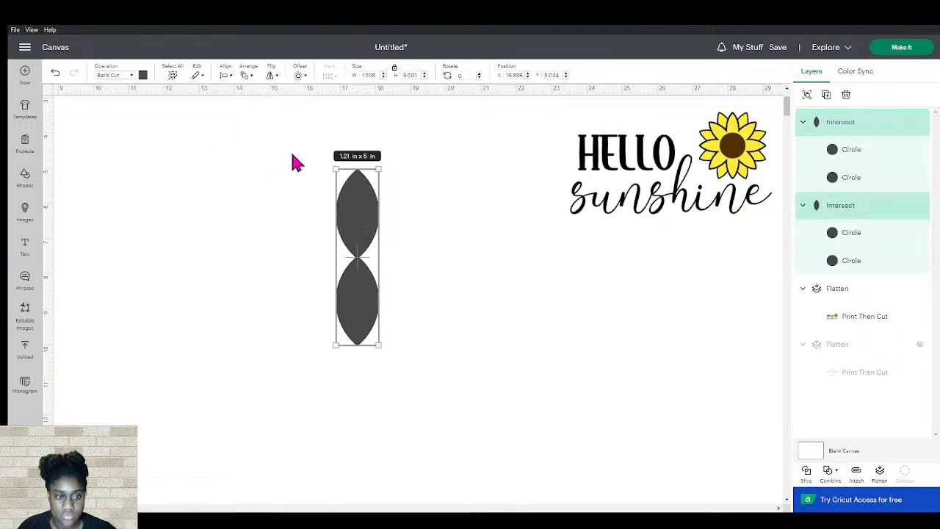
left_click(830, 471)
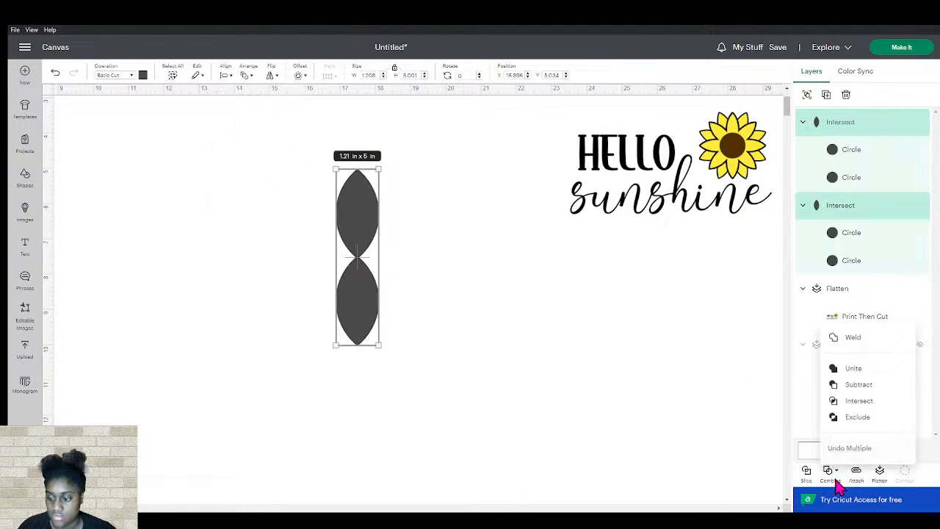
left_click(854, 366)
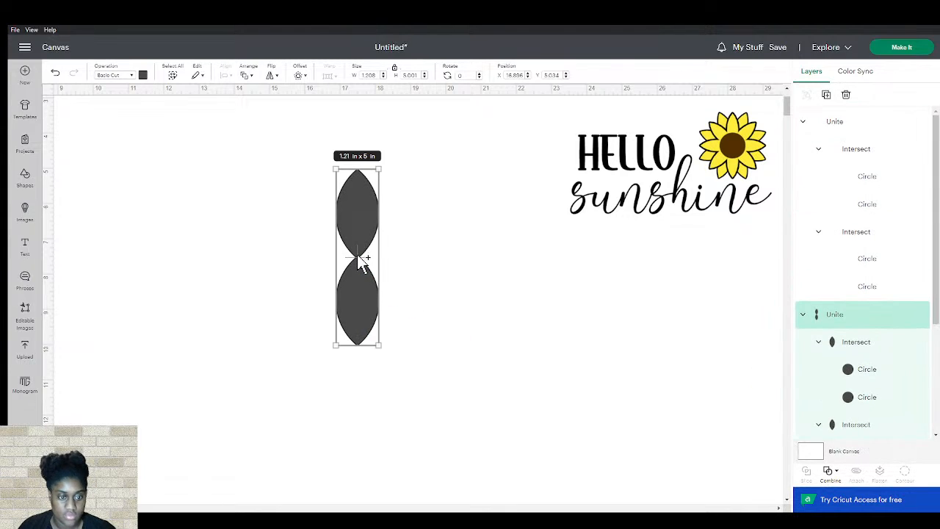
Rotate the united petal pair 45 degrees
left_click(475, 76)
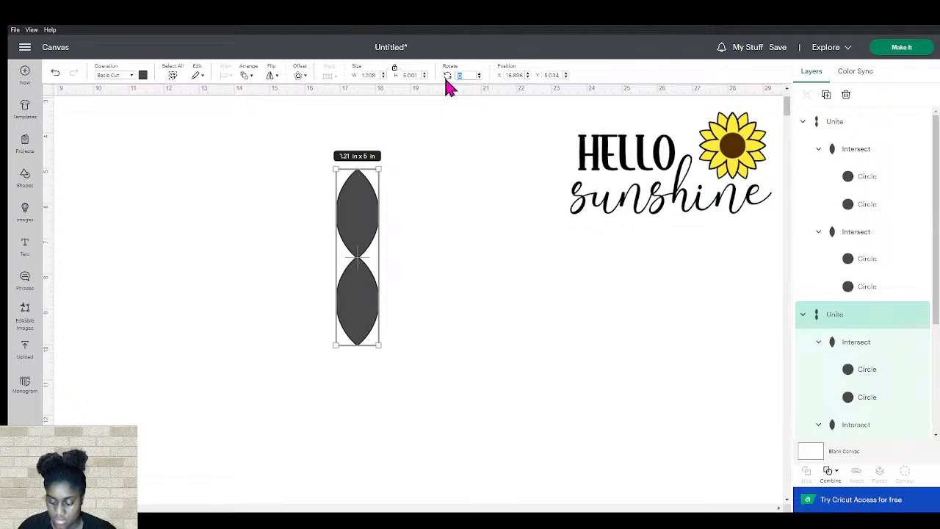
type("45")
key("Return")
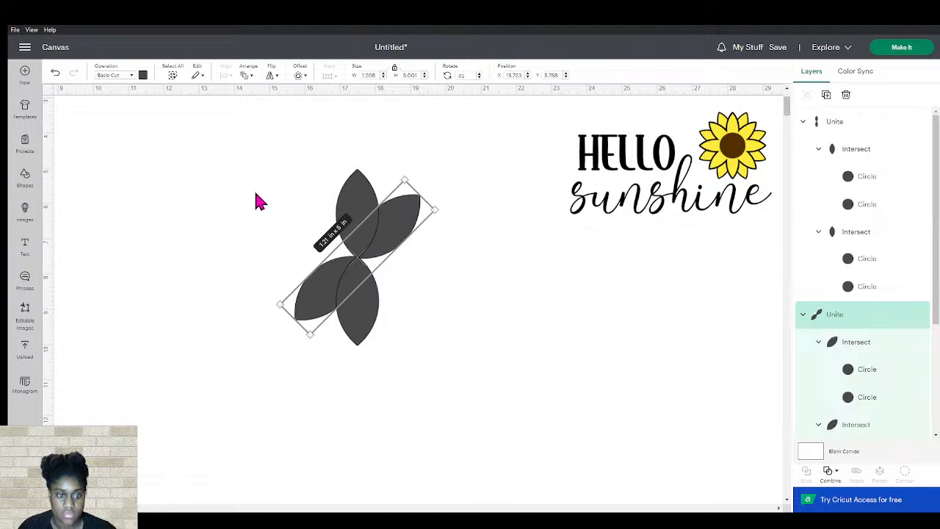
Unite all four petals into one shape and rotate it 90 degrees
left_click(248, 182)
left_click_drag(241, 161, 417, 354)
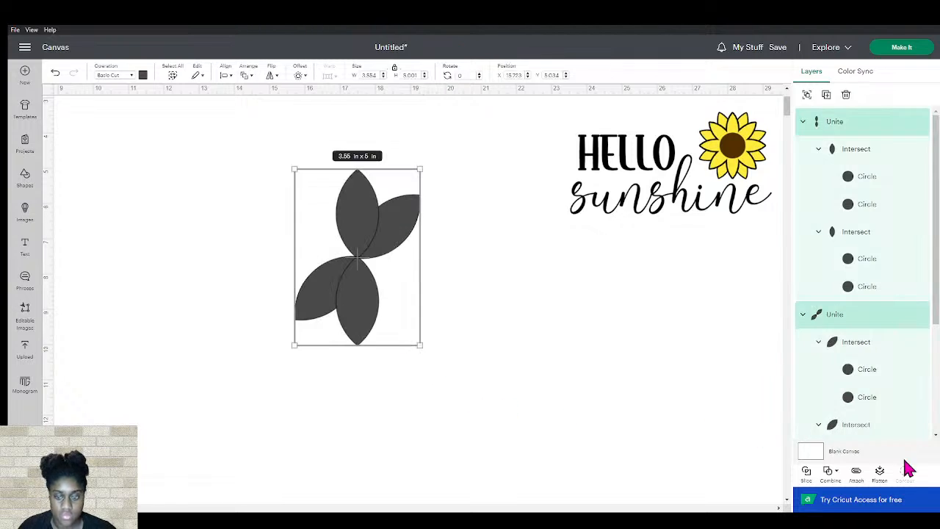
left_click(828, 470)
left_click(854, 366)
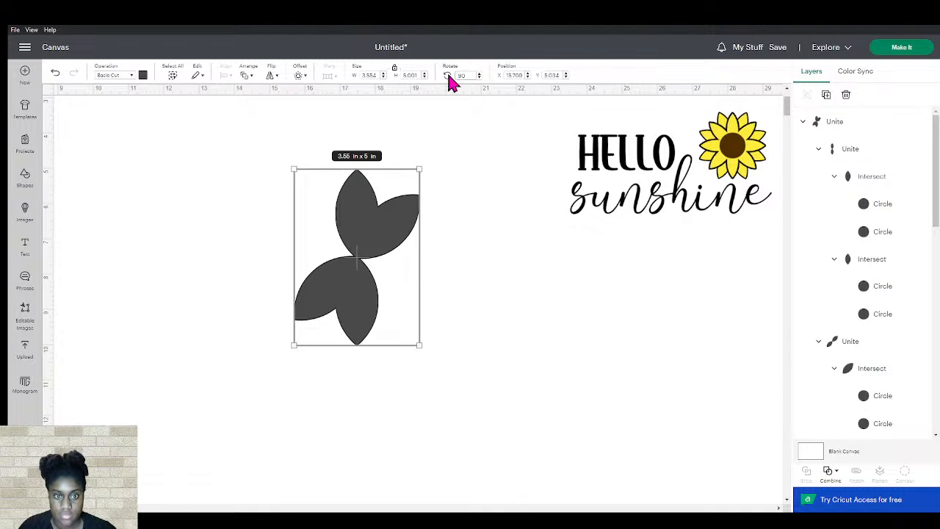
left_click(448, 76)
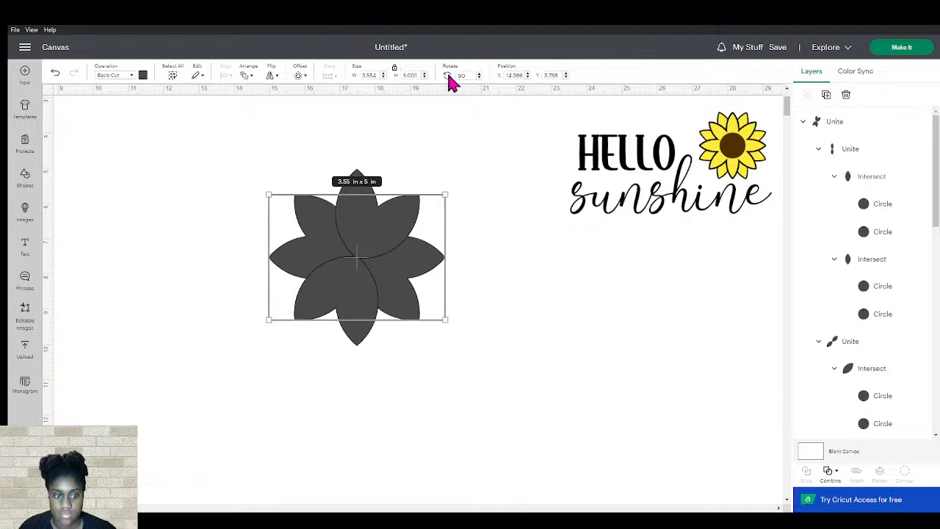
Select all the petals and unite them into one eight-petal flower
left_click(177, 222)
left_click_drag(248, 130, 545, 401)
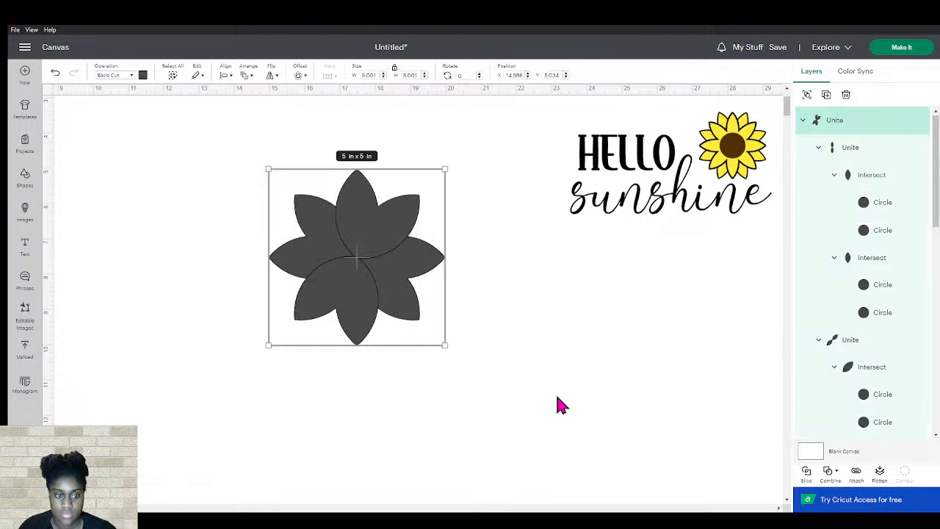
left_click(829, 472)
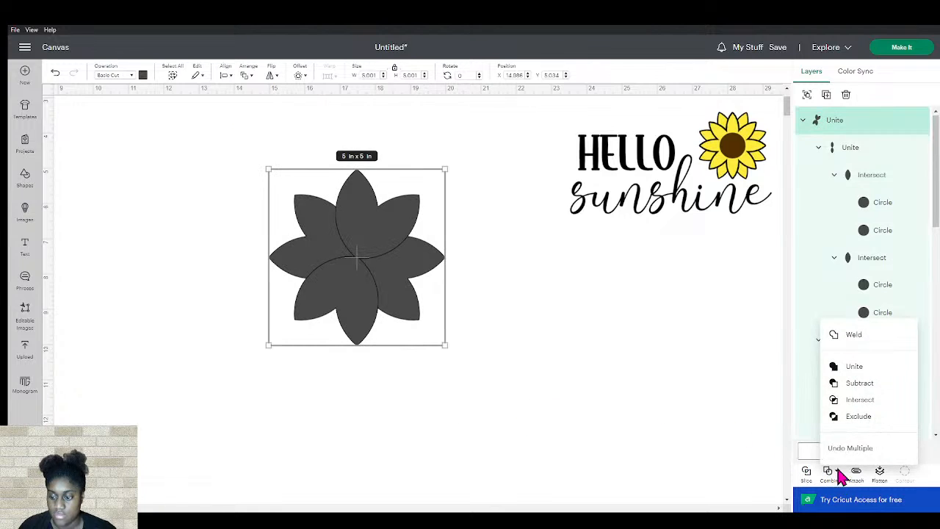
left_click(854, 367)
left_click(372, 272)
mouse_move(371, 273)
left_mouse_down()
mouse_move(384, 265)
mouse_move(374, 264)
left_mouse_up()
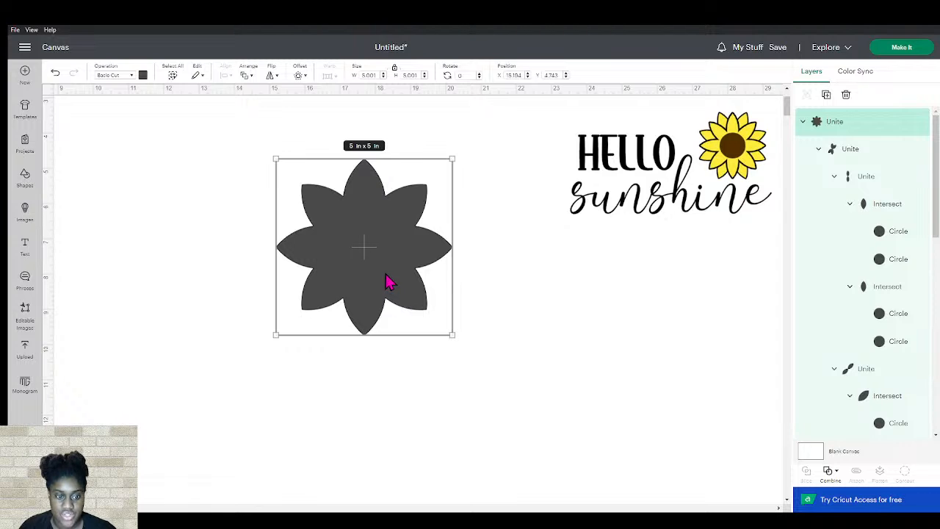
Enlarge a copy of the flower to about 5.58 in and center it behind the original
left_click(387, 272)
left_click_drag(452, 335, 471, 355)
left_click_drag(386, 262, 364, 239)
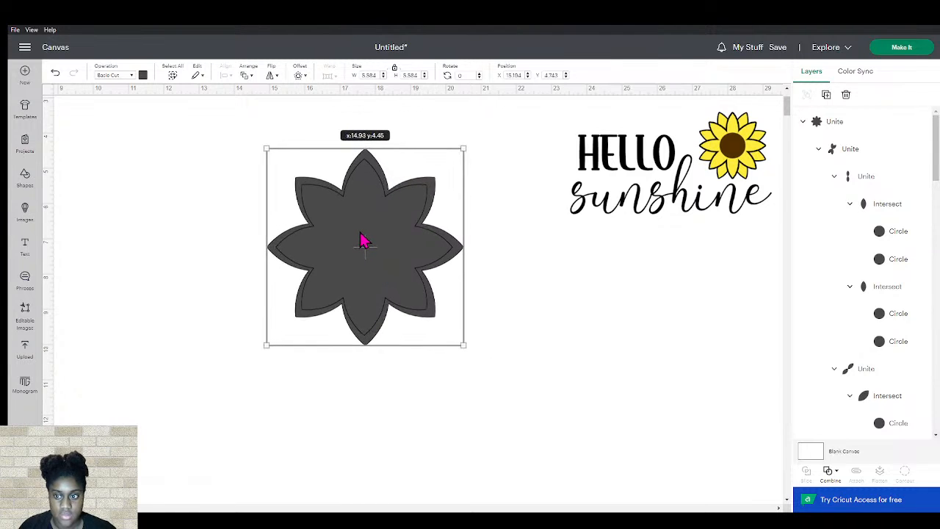
left_click_drag(364, 239, 364, 240)
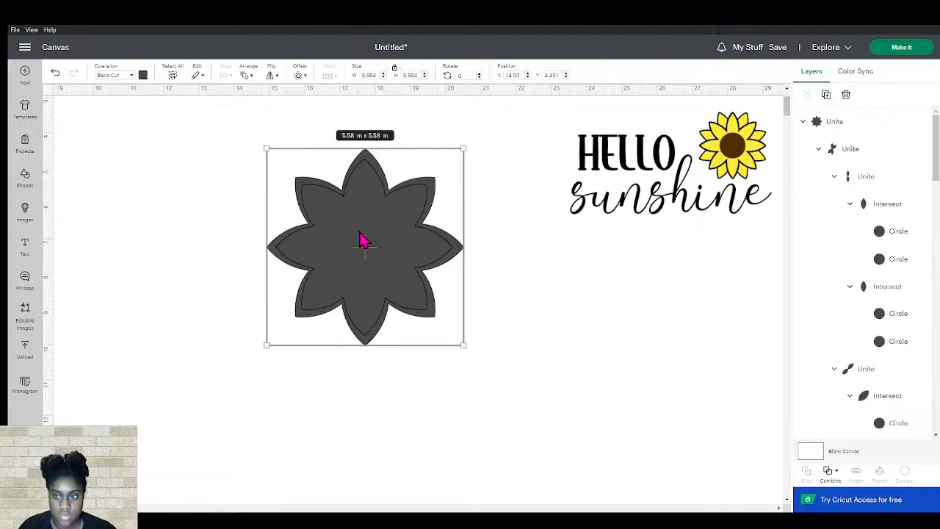
Rotate the larger flower 45 degrees
left_click(466, 74)
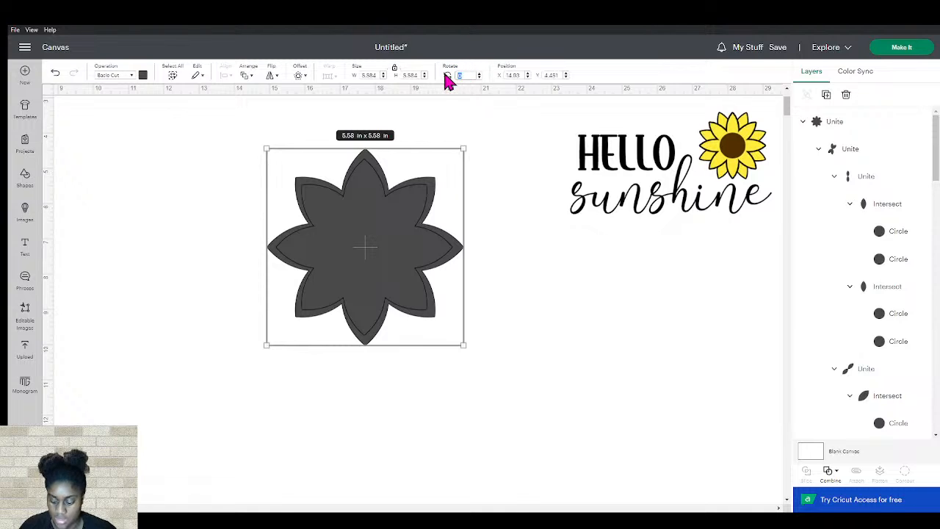
type("45")
key("Return")
left_click(539, 379)
left_click(388, 221)
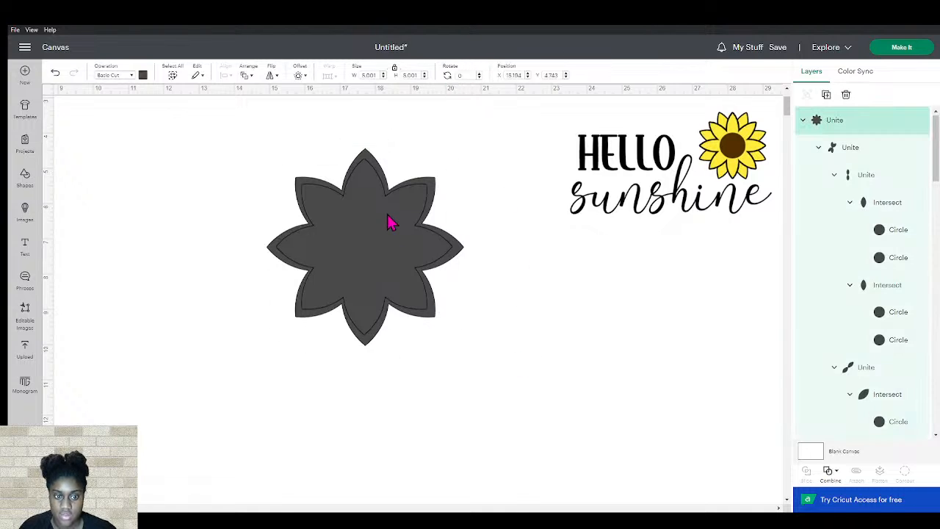
left_click_drag(448, 163, 419, 189)
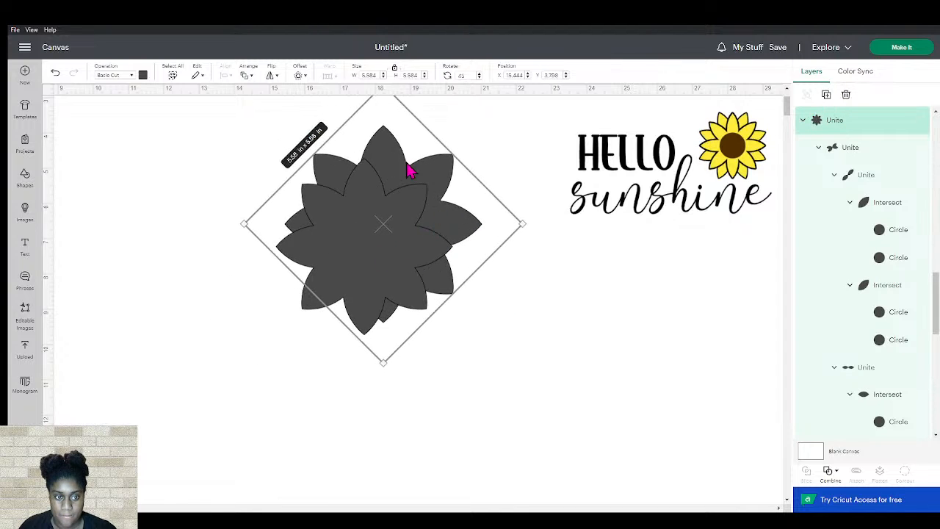
Set the larger flower's rotation to 90 degrees
left_click(463, 75)
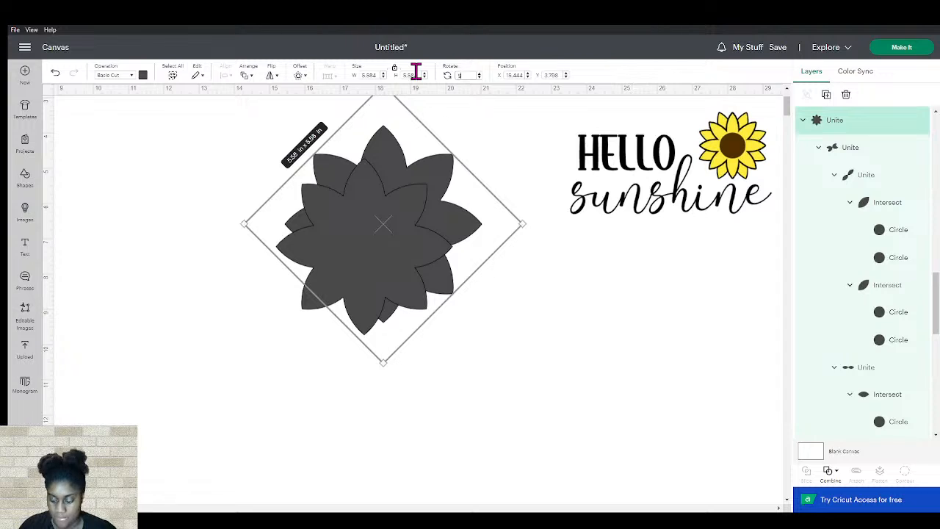
type("90")
key("Return")
left_click_drag(422, 249, 423, 247)
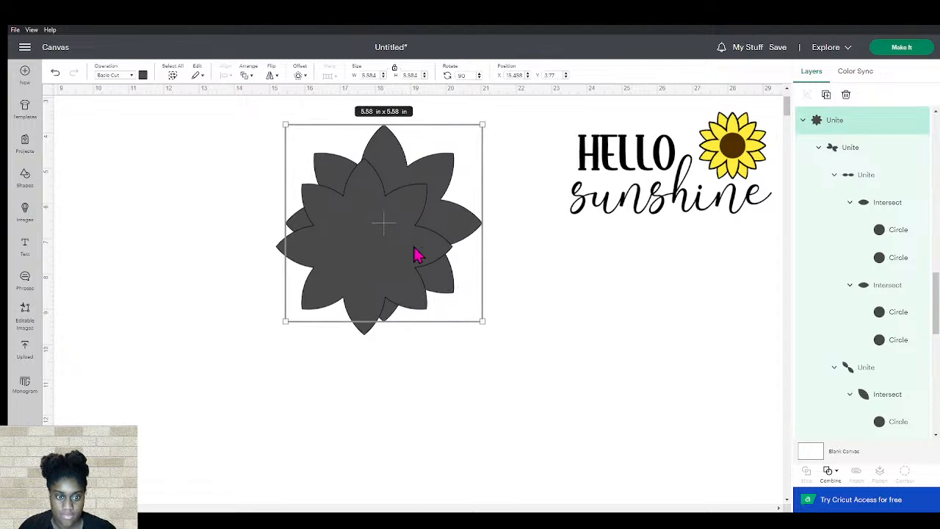
Merge the layers of each flower shape into a single layer
key("ctrl+v")
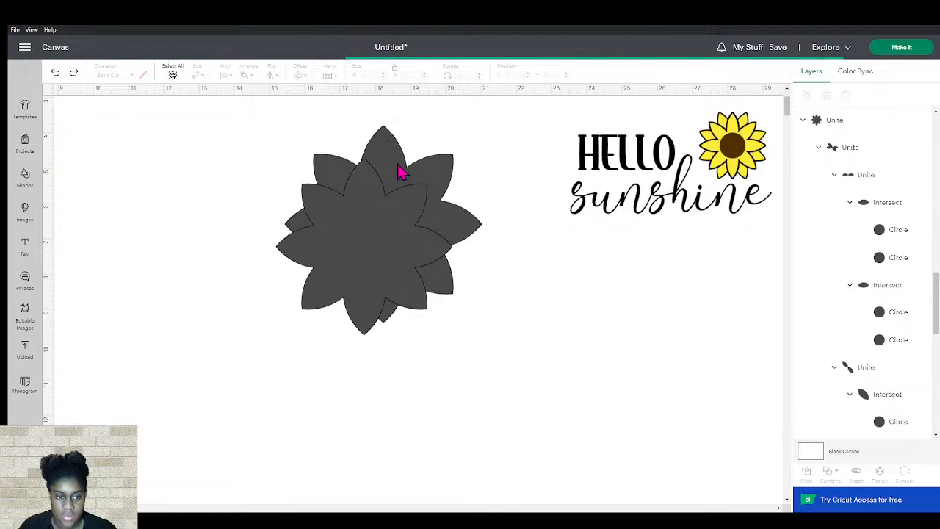
left_click_drag(392, 174, 409, 159)
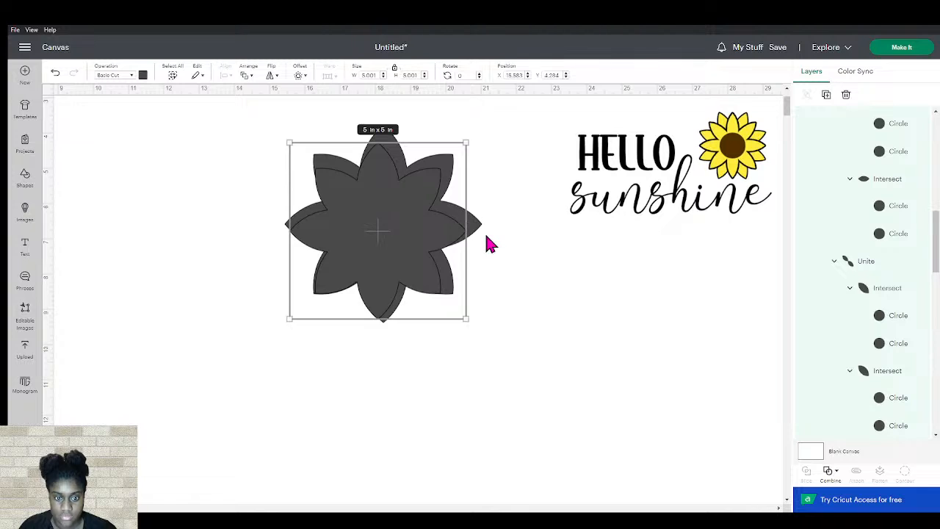
key("ctrl+a")
scroll(919, 203, "up", 7)
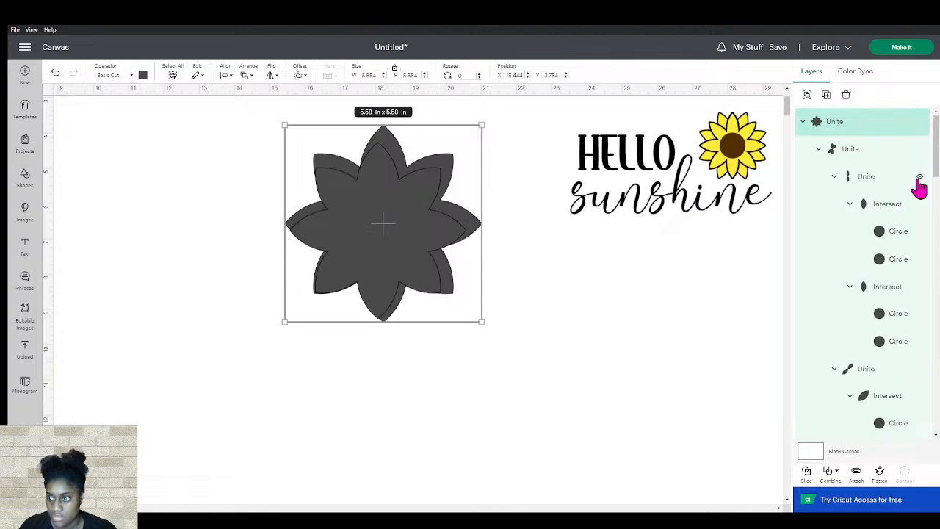
left_click(860, 124)
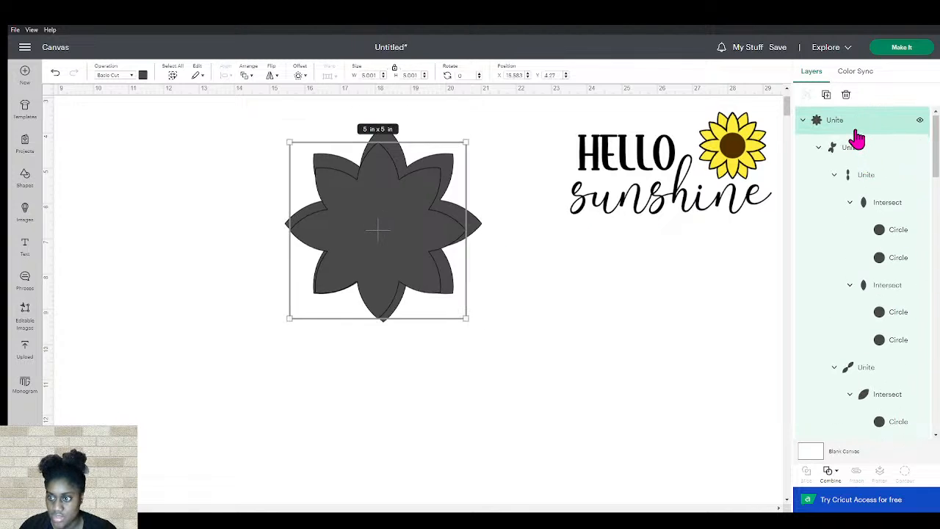
right_click(854, 127)
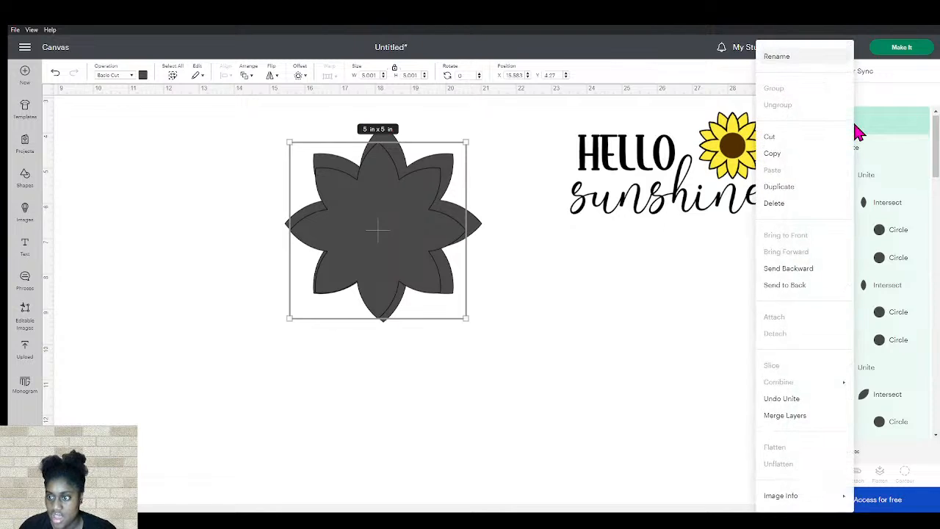
left_click(803, 417)
right_click(849, 157)
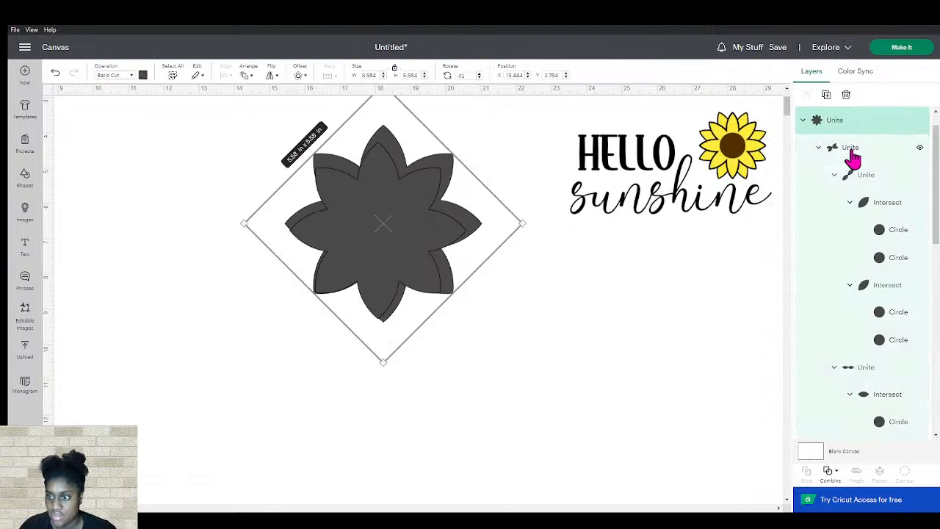
left_click(789, 416)
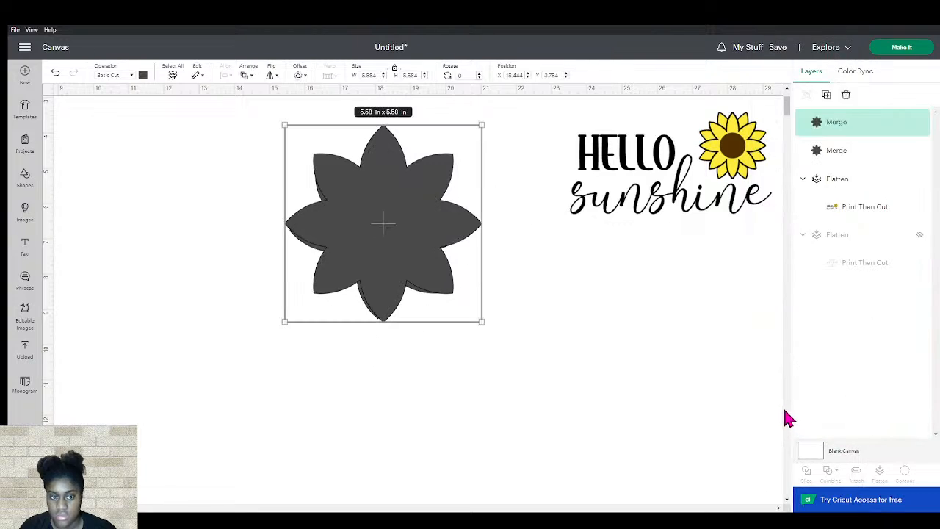
Center the larger flower directly behind the smaller flower
left_click_drag(406, 233, 382, 234)
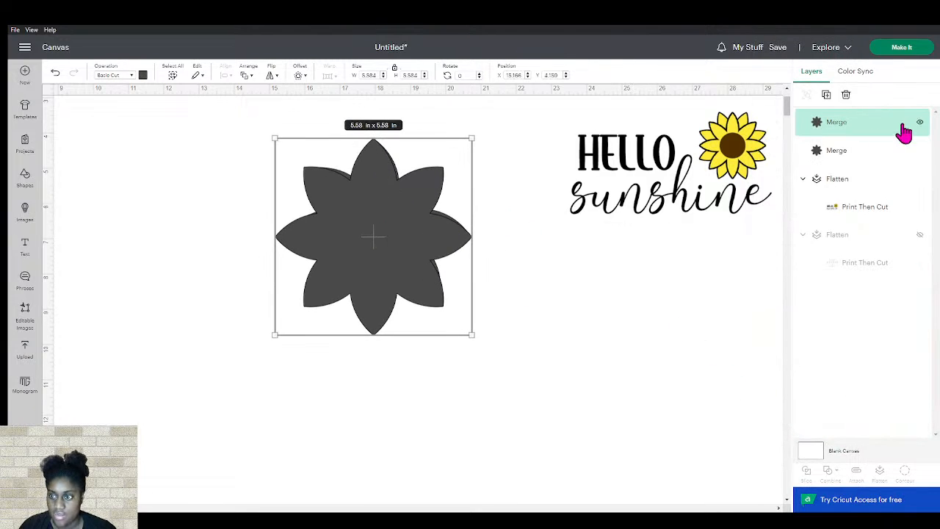
left_click(905, 149)
mouse_move(386, 247)
left_mouse_down()
mouse_move(399, 245)
mouse_move(394, 234)
left_mouse_up()
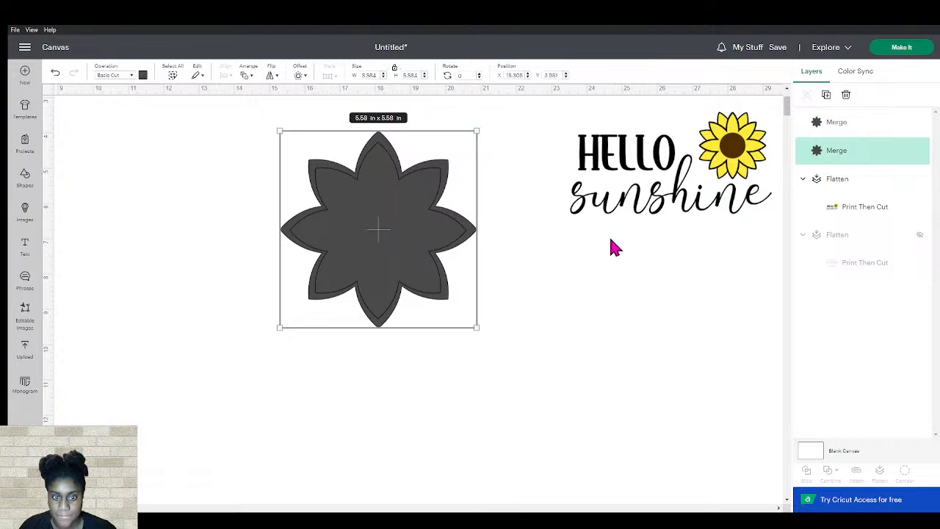
Rotate the larger flower 45 degrees
double_click(471, 74)
type("45")
key("Return")
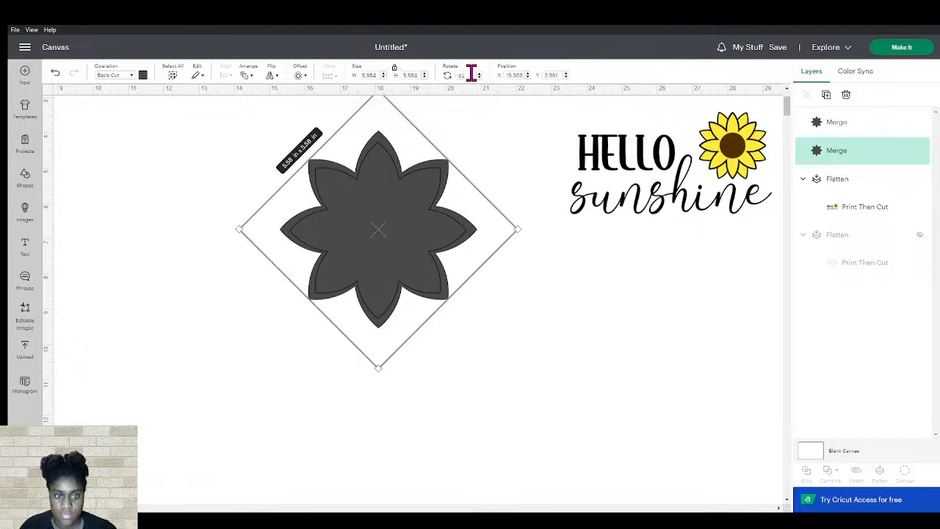
left_click(682, 412)
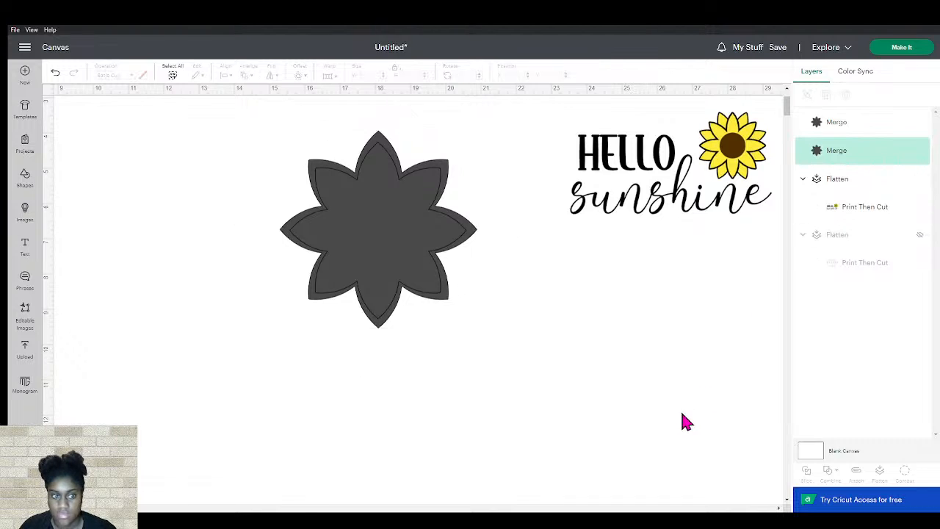
Reset the larger flower's rotation to 0 degrees
left_click(414, 268)
left_click(558, 332)
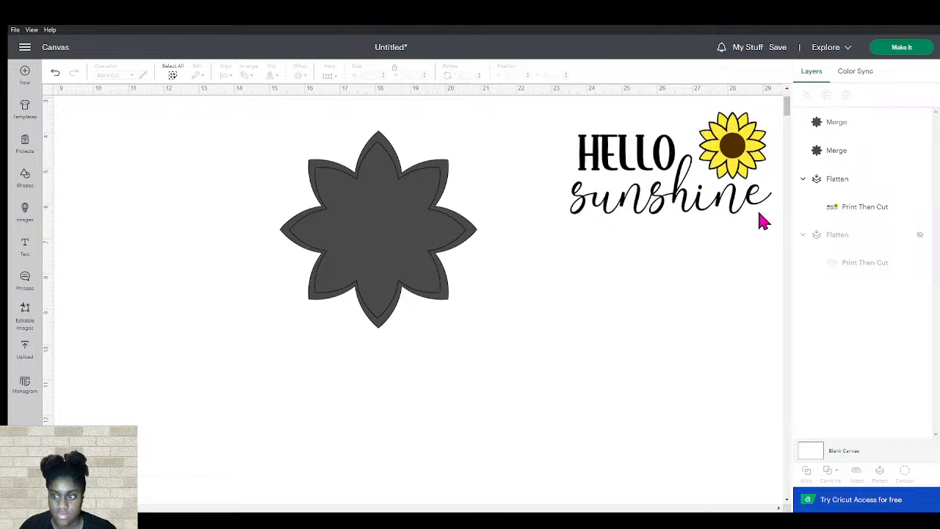
left_click(831, 154)
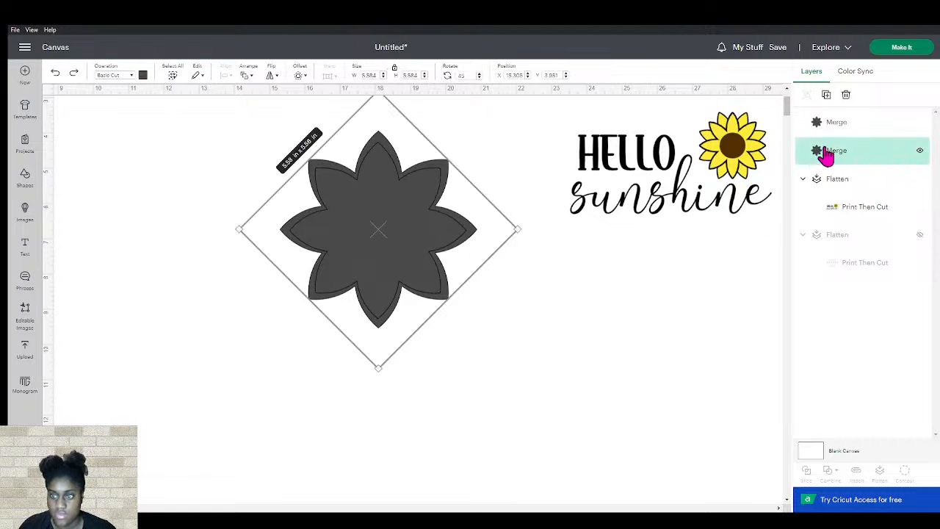
left_click(462, 75)
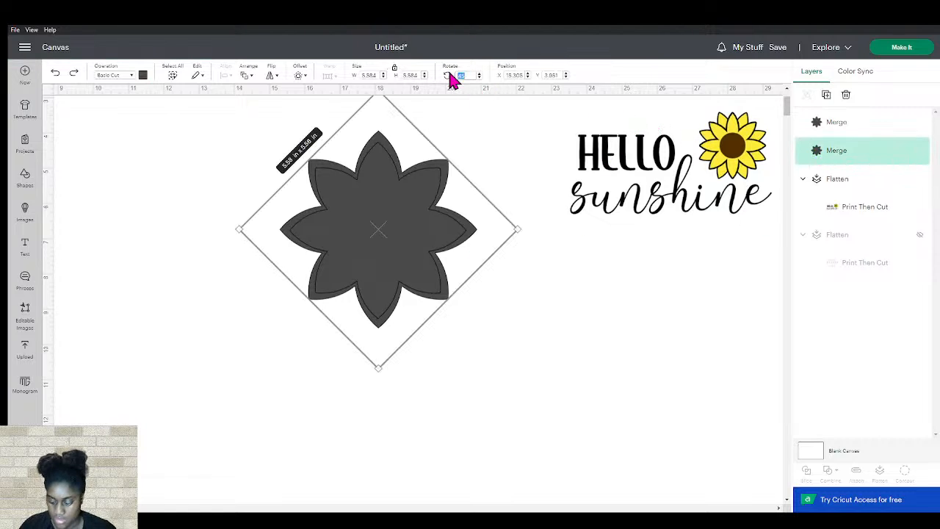
type("0")
key("Return")
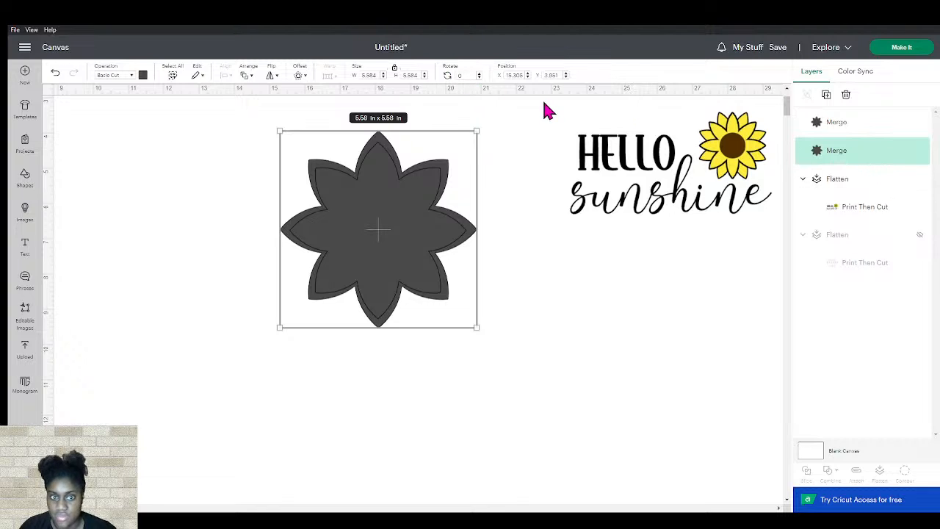
Rotate the larger flower 23 degrees so its petals fall between the smaller flower's petals
left_click_drag(482, 128, 496, 184)
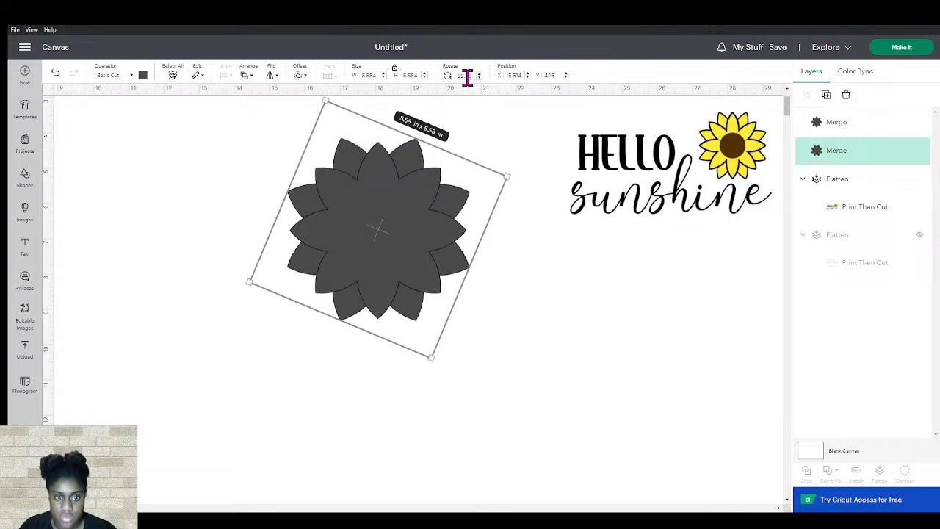
left_click_drag(473, 76, 455, 77)
type("23")
key("Return")
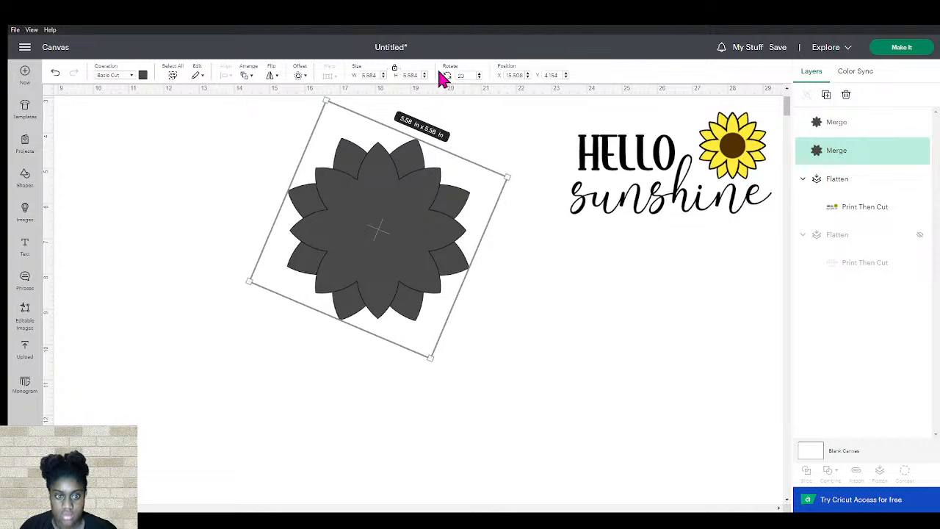
left_click(482, 408)
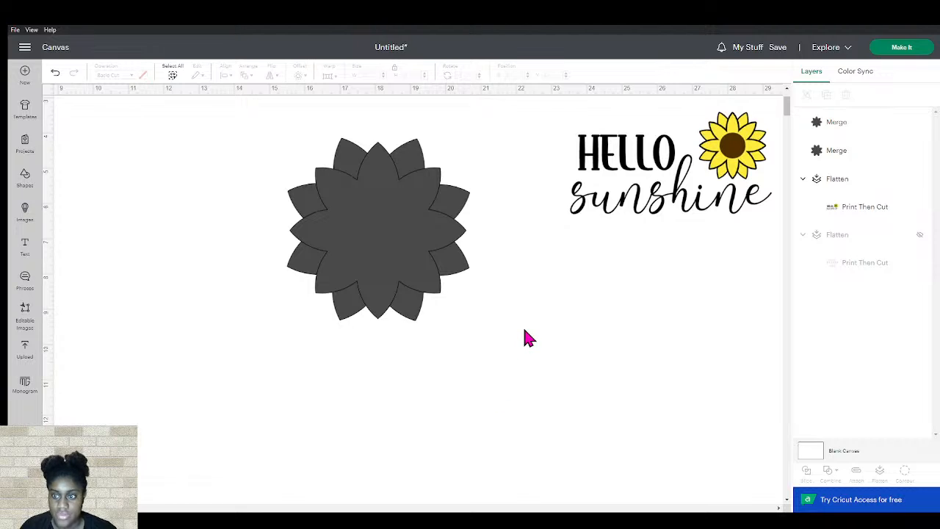
Offset the smaller flower by 0.097 in with rounded corners
left_click(397, 219)
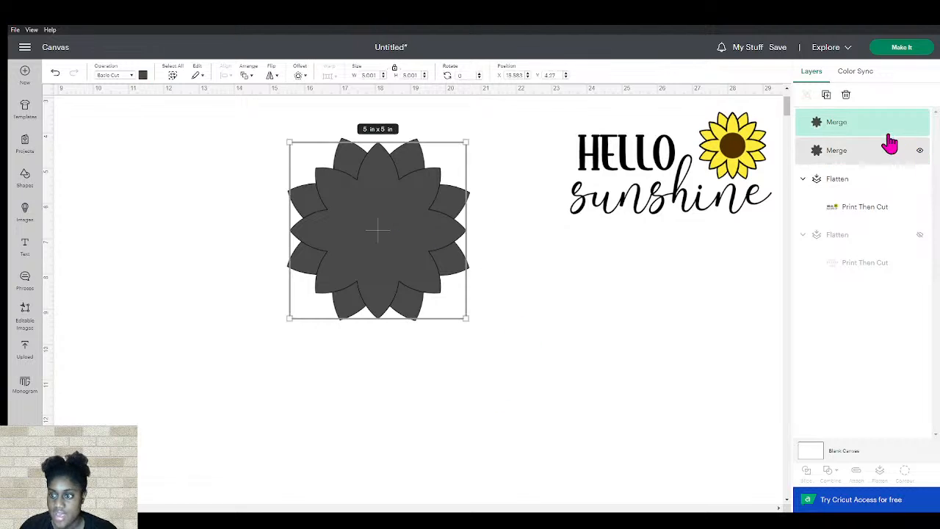
left_click(865, 149)
left_click(858, 125)
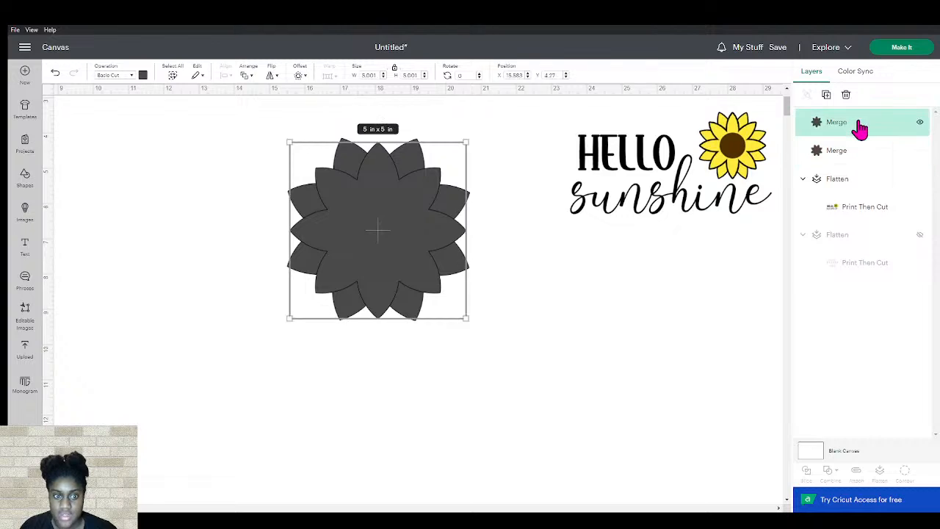
left_click(300, 76)
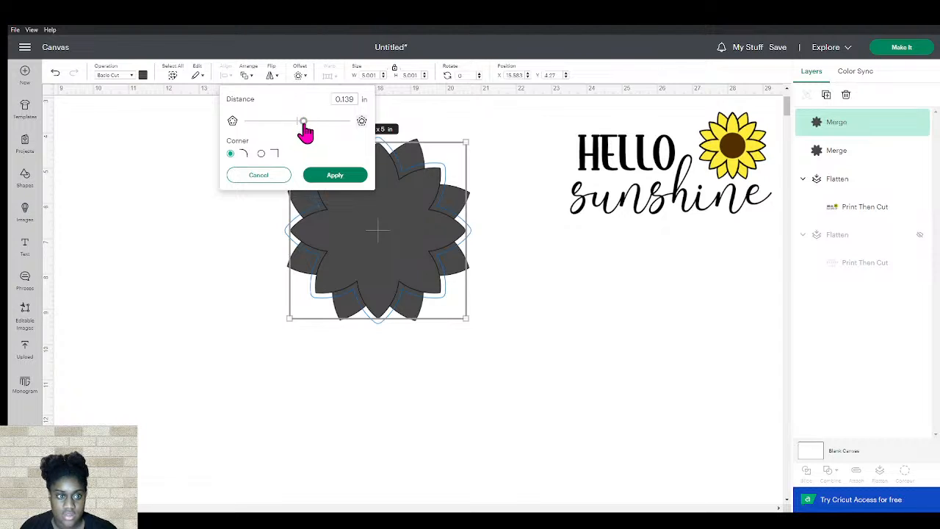
left_click_drag(303, 122, 301, 122)
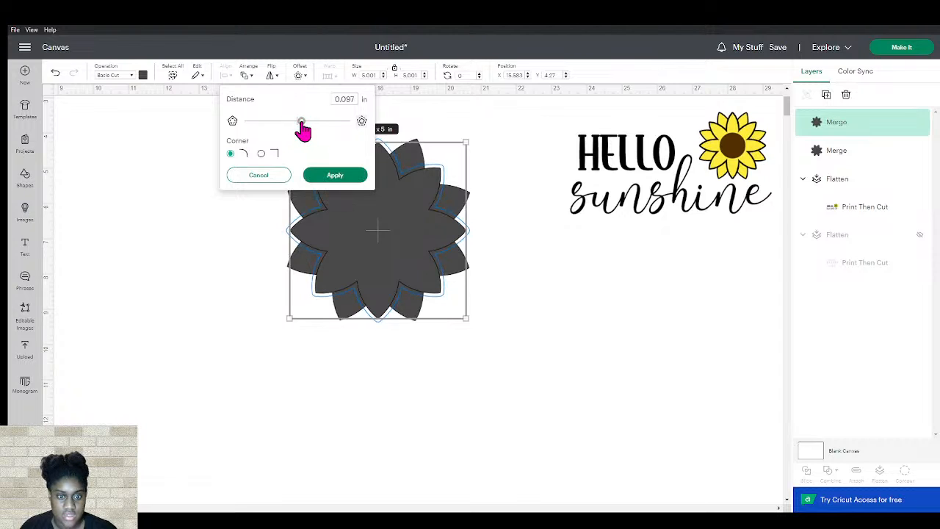
left_click(327, 175)
Apply the same 0.097 in offset to the larger flower
left_click(855, 184)
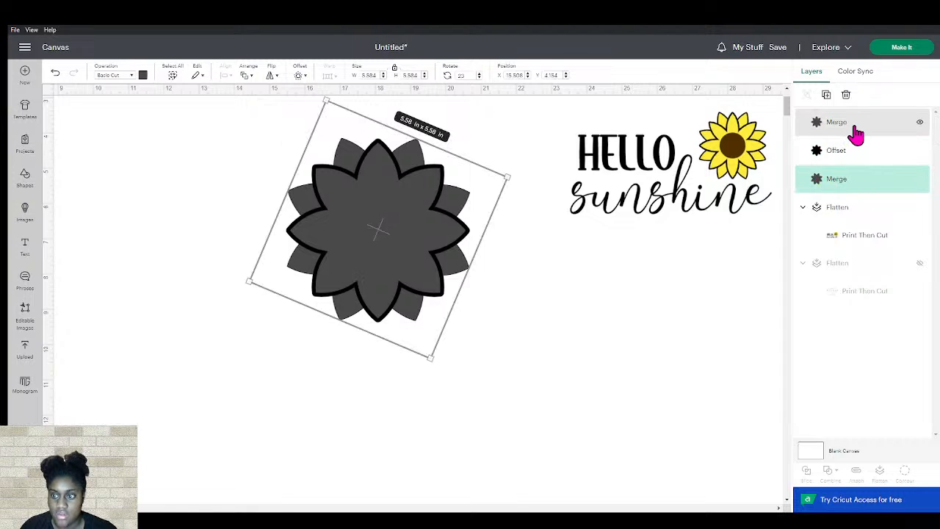
left_click(299, 76)
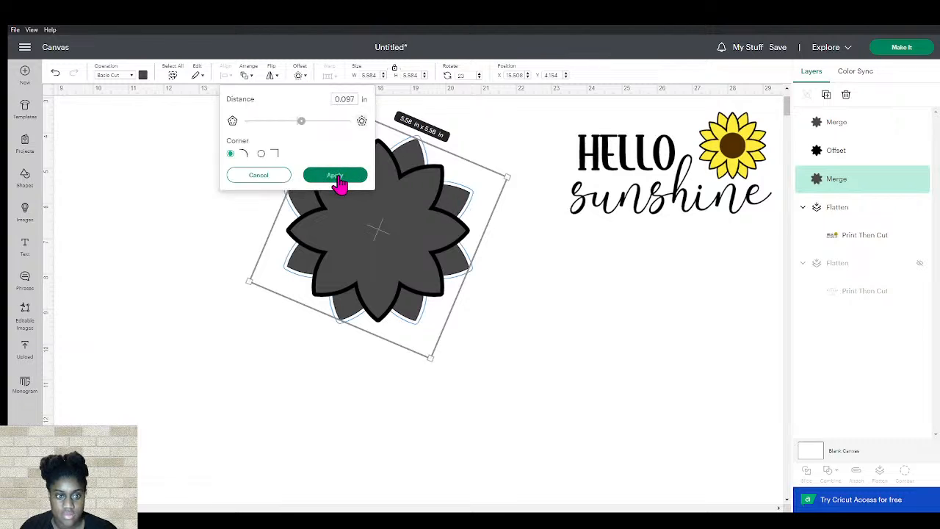
left_click(339, 175)
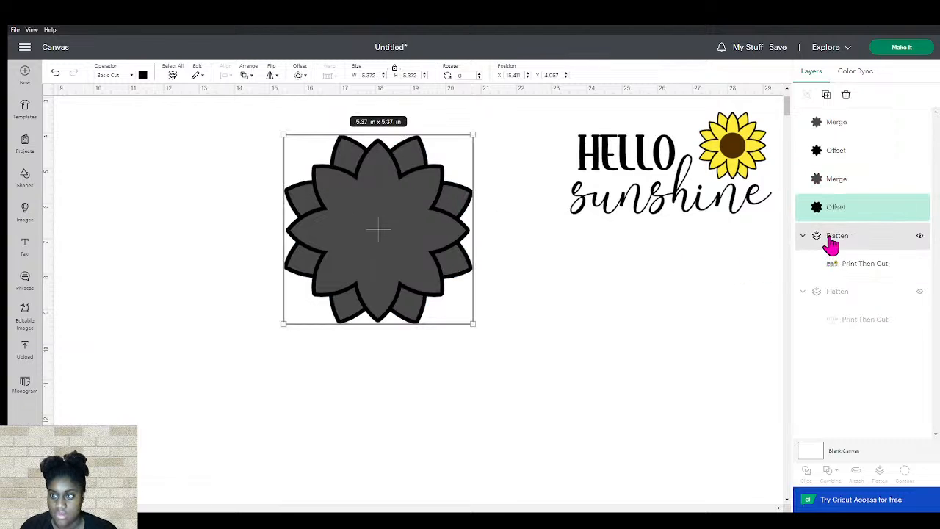
Color both flower petal layers yellow
left_click(869, 180)
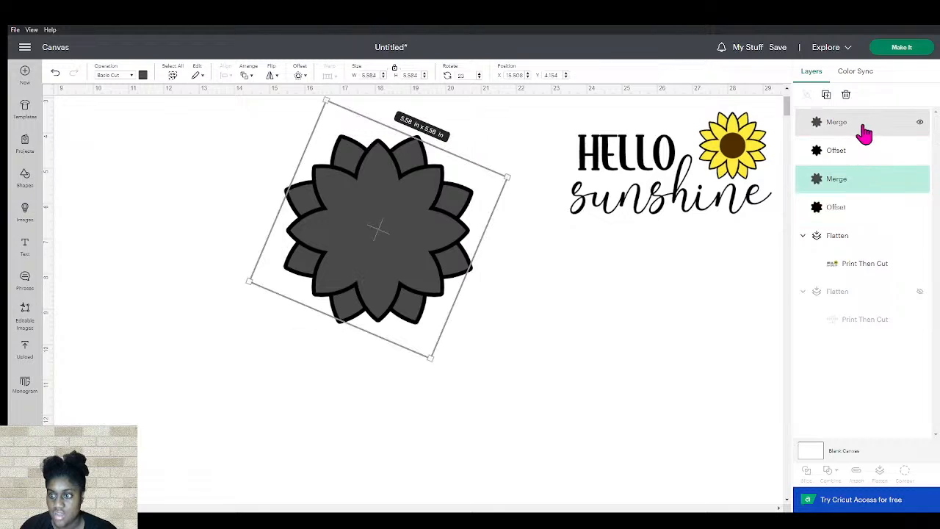
left_click(862, 124, "shift")
left_click(143, 77)
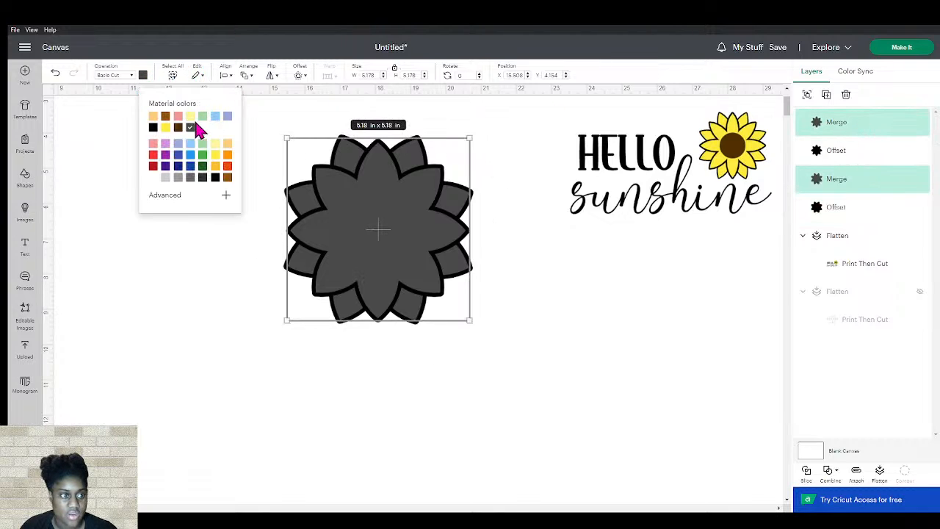
left_click(166, 129)
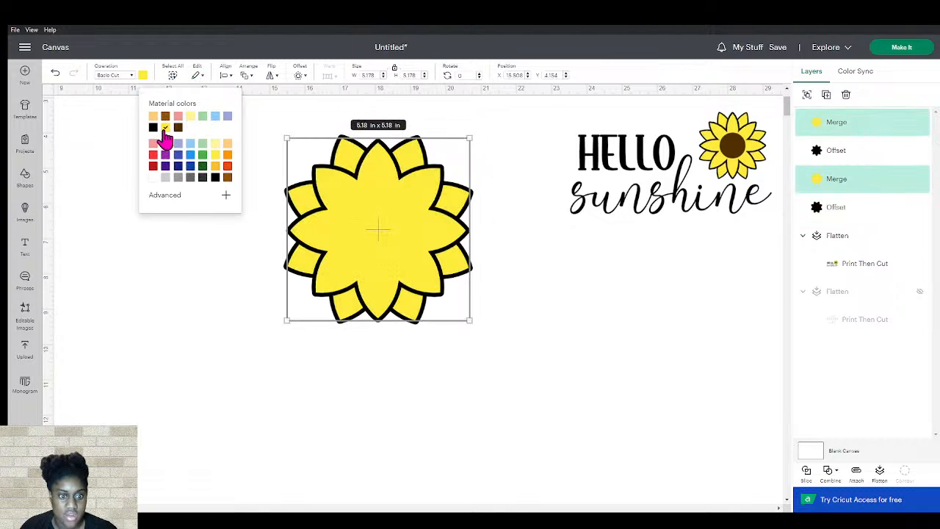
left_click(650, 362)
Insert a circle and size it to about 2.31 in over the flower's center
left_click(23, 180)
left_click(76, 248)
left_click_drag(143, 176, 371, 222)
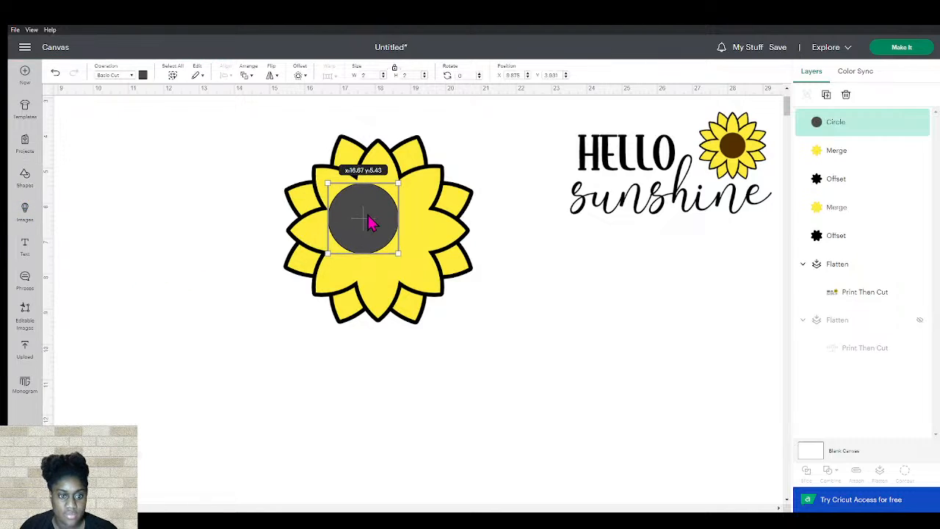
mouse_move(397, 253)
left_mouse_down()
mouse_move(431, 286)
mouse_move(402, 265)
left_mouse_up()
left_click_drag(379, 234, 382, 233)
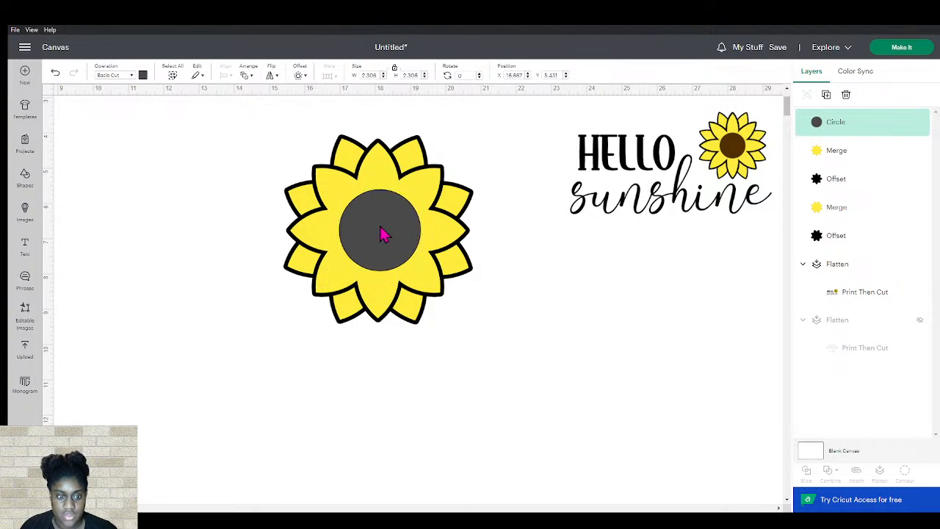
Color the center circle brown
left_click(144, 76)
left_click(178, 128)
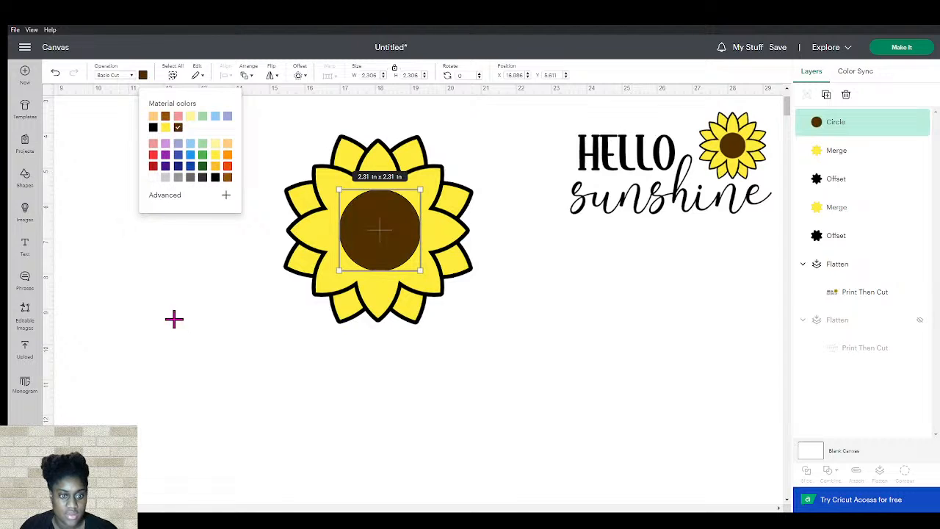
left_click(177, 328)
Select all flower layers and center them on each other
left_click_drag(268, 120, 492, 340)
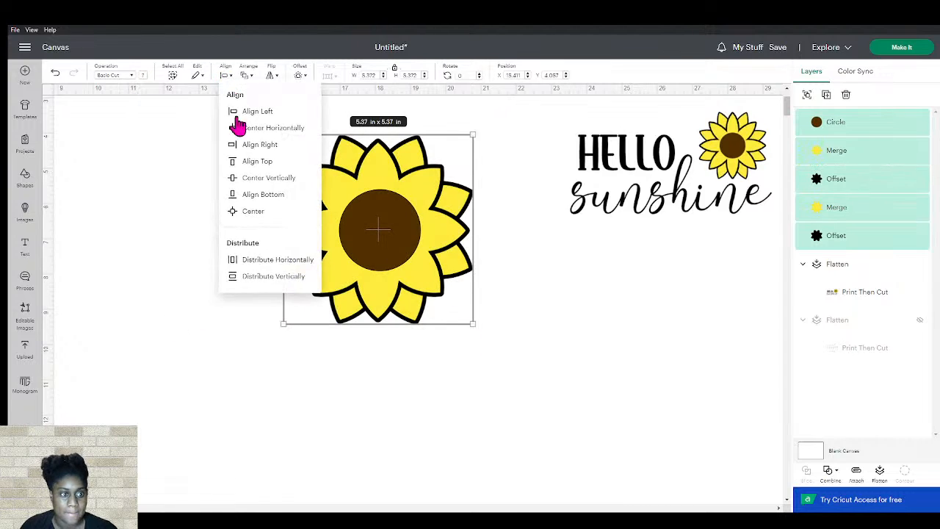
left_click(249, 212)
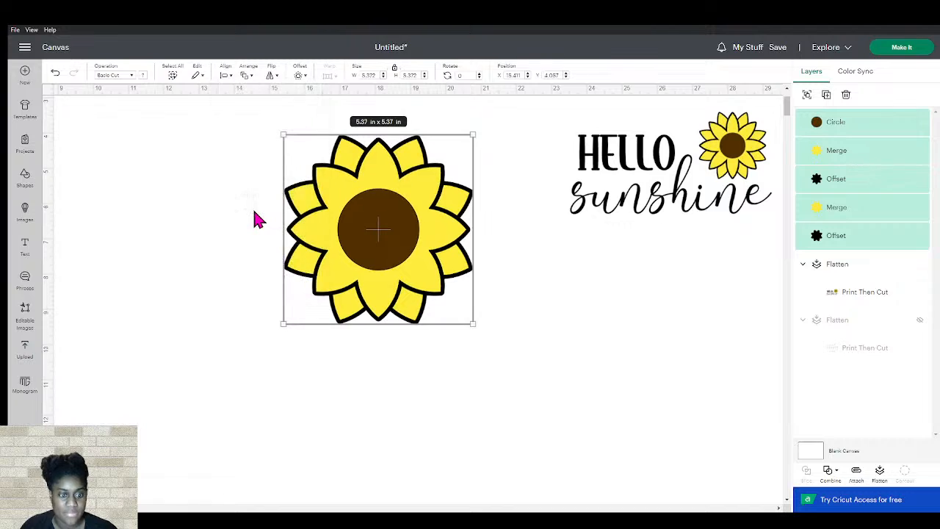
left_click(208, 244)
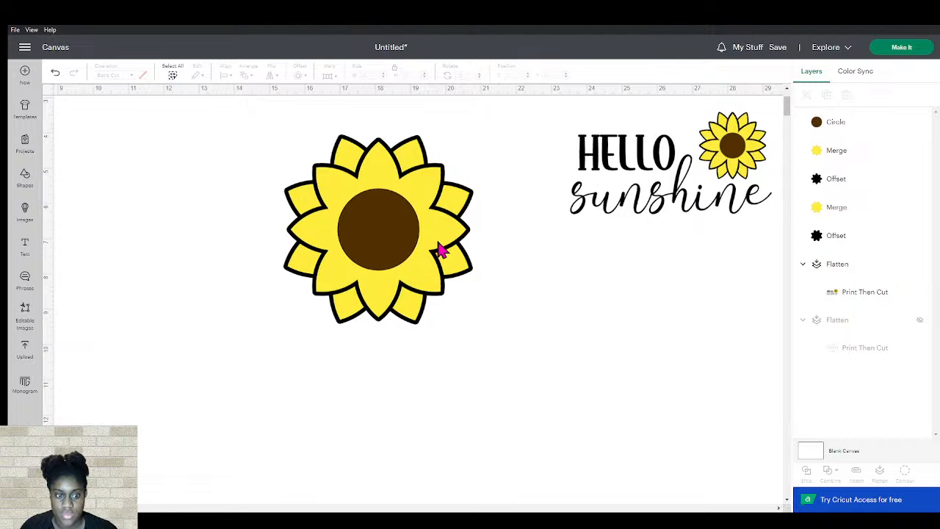
Add an offset outline around the brown center circle
left_click(406, 244)
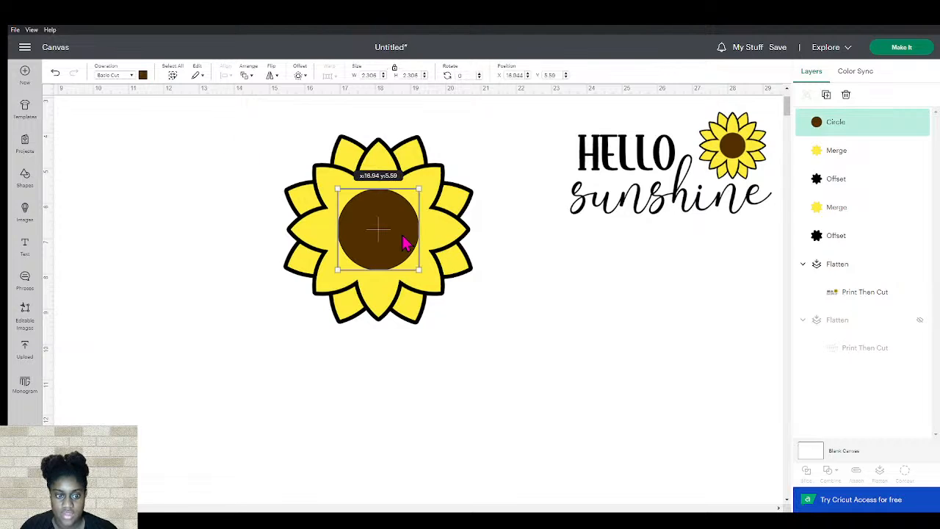
left_click(299, 77)
left_click(324, 181)
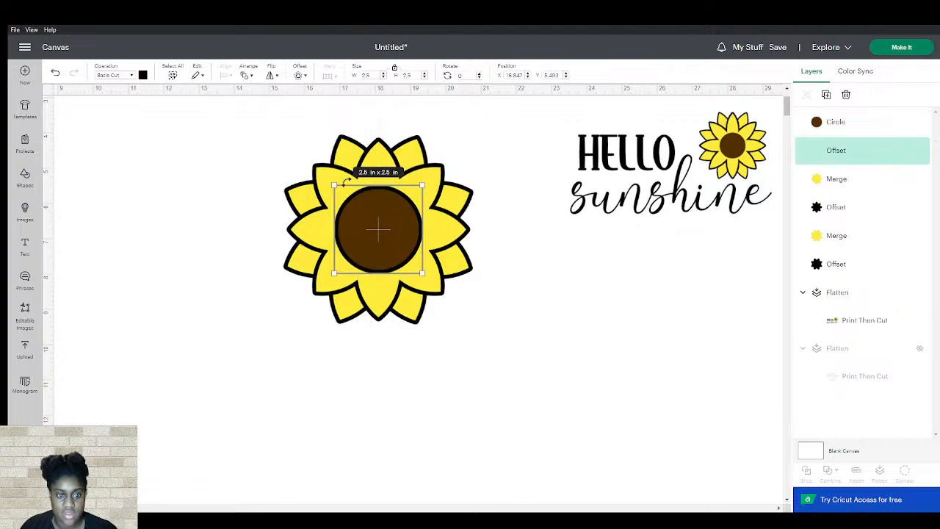
left_click(590, 391)
Group all sunflower layers, then shrink the group and move it right of center
left_click_drag(287, 146, 485, 346)
key("ctrl+g")
left_click_drag(359, 226, 568, 335)
left_click_drag(686, 434, 615, 365)
left_click_drag(567, 312, 533, 304)
left_click(168, 202)
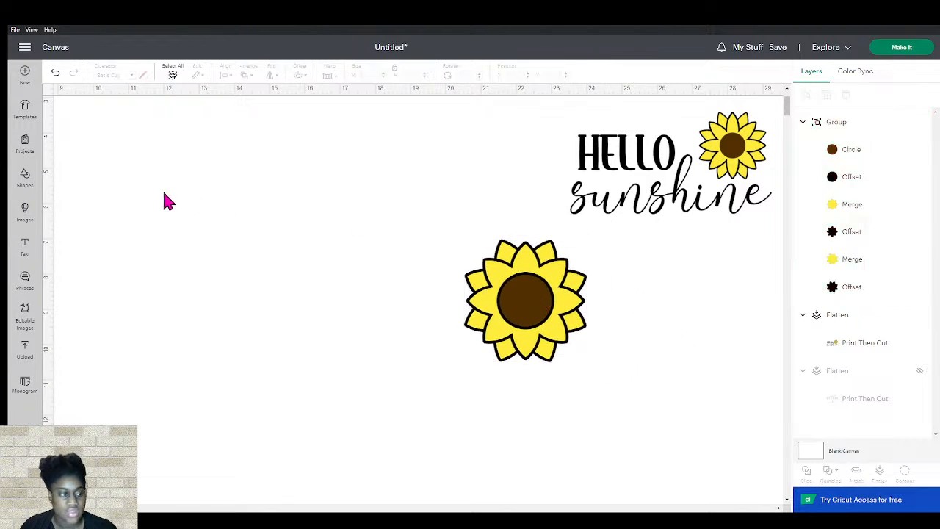
Add a text box reading "hello"
left_click(25, 246)
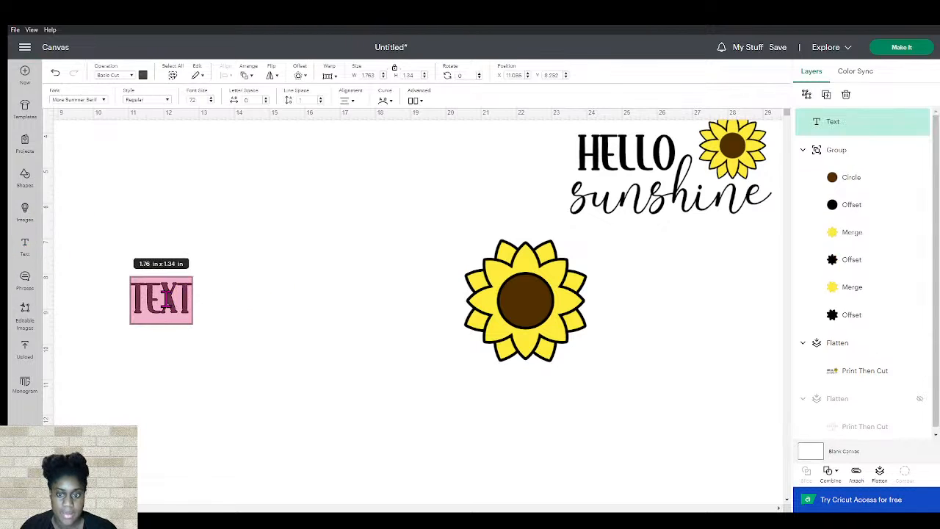
type("hello")
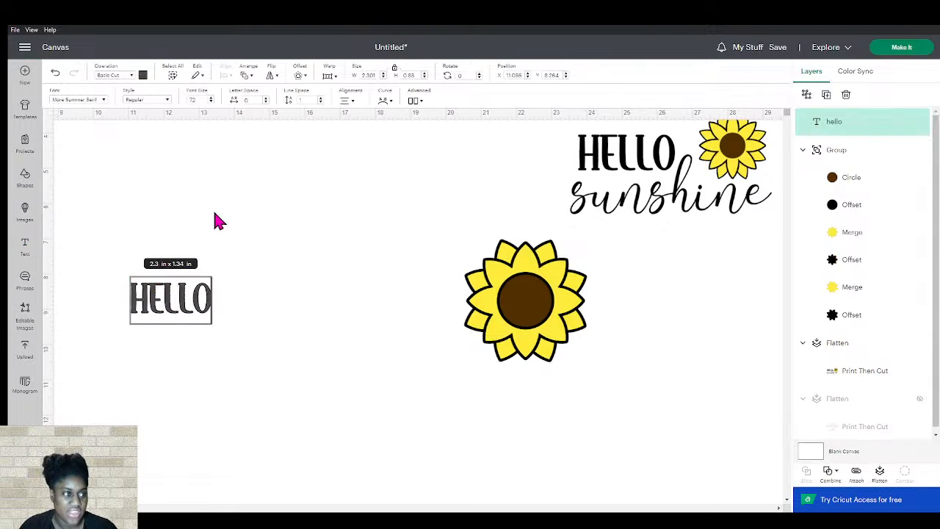
Enlarge the hello text to about 4.22 in wide and place it left of the sunflower
left_click(196, 336)
left_click(173, 297)
left_click(199, 359)
left_click_drag(175, 301, 407, 293)
mouse_move(360, 273)
left_mouse_down()
mouse_move(351, 278)
mouse_move(354, 265)
left_mouse_up()
left_click_drag(413, 280, 391, 285)
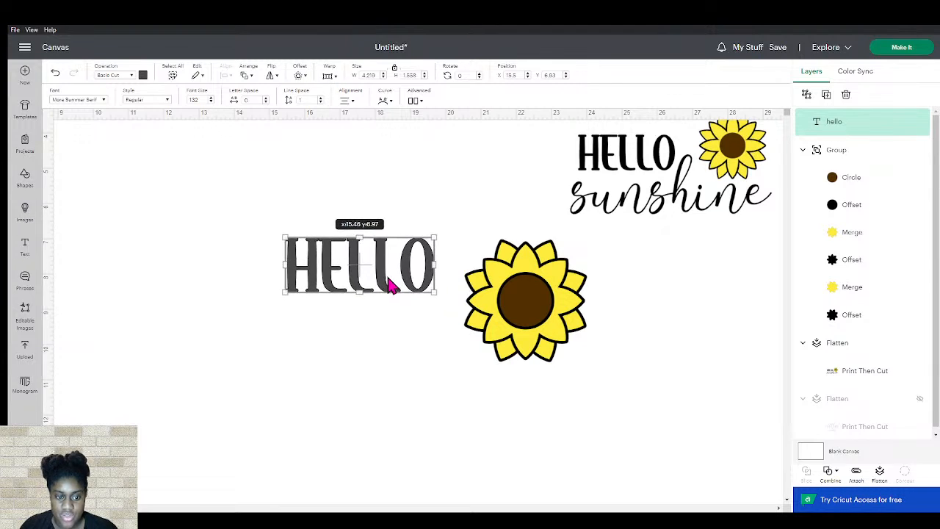
left_click(252, 300)
left_click(376, 282)
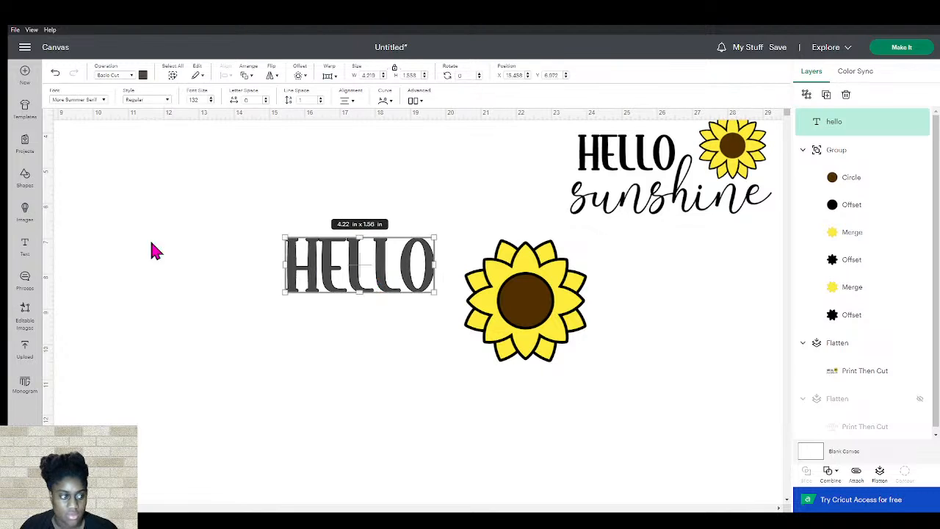
Add a second text box reading "sunshine"
left_click(26, 246)
type("sunshine")
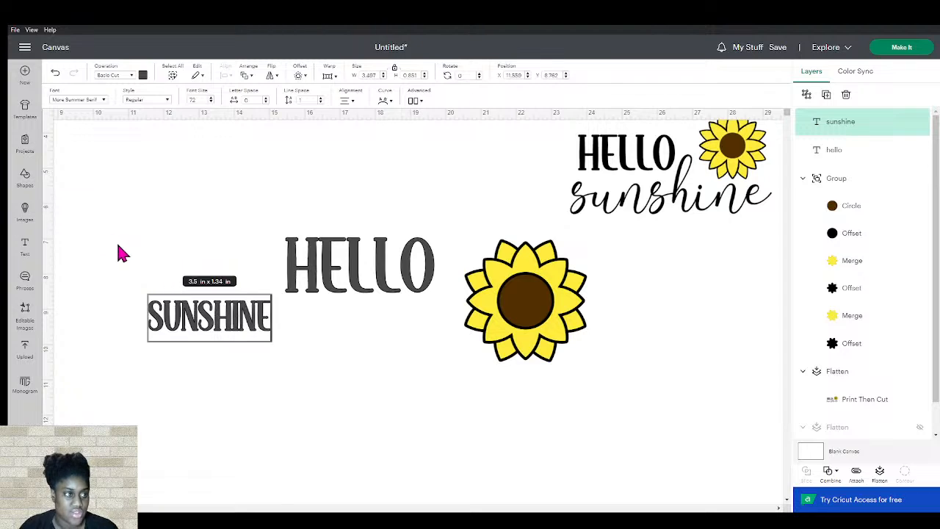
Change the sunshine text's font to More Summer Script, enlarge it to about 6.96 in wide, and place it below hello
left_click(105, 99)
left_click(136, 252)
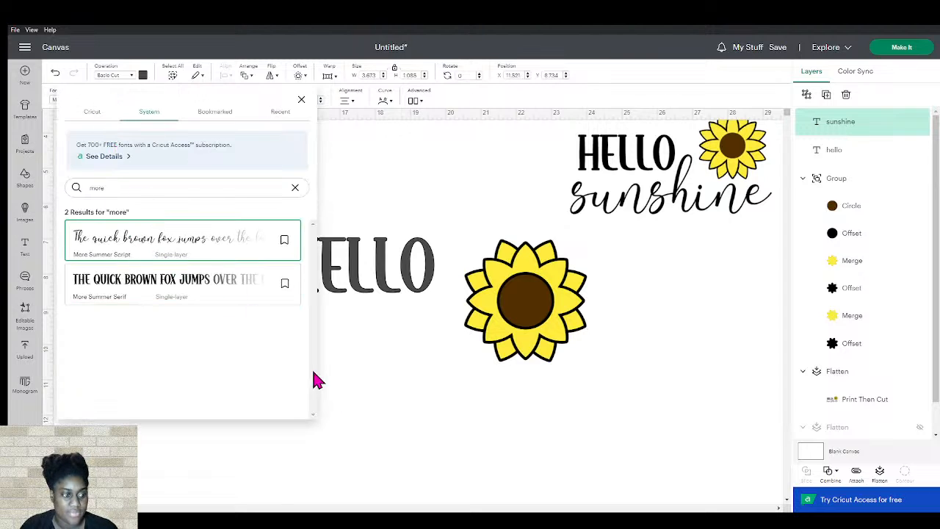
left_click(370, 413)
left_click_drag(178, 329, 179, 391)
left_click_drag(279, 364, 343, 338)
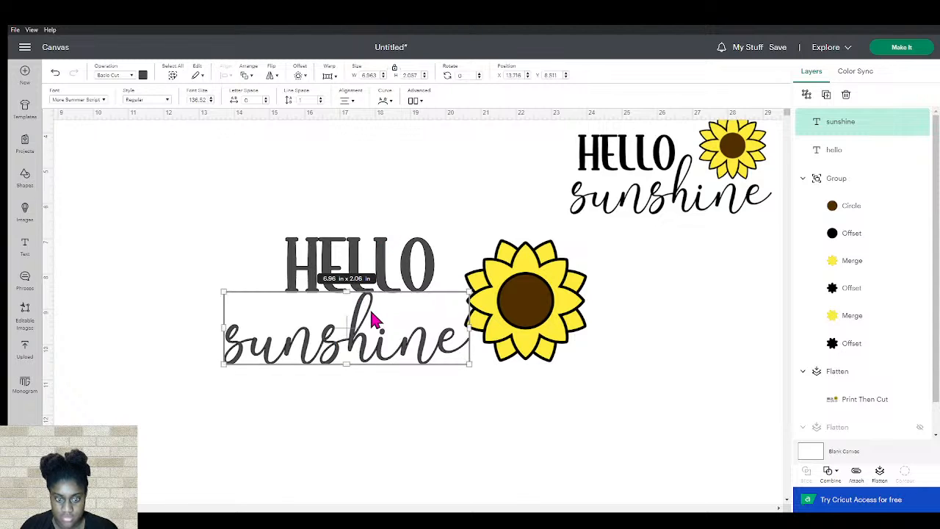
Shift hello slightly left and shrink the sunflower group to about 2.72 in, placing it right of hello above sunshine
left_click(362, 207)
left_click_drag(356, 258, 269, 277)
left_click_drag(503, 300, 429, 255)
left_click_drag(499, 316, 467, 287)
left_click_drag(419, 245, 431, 262)
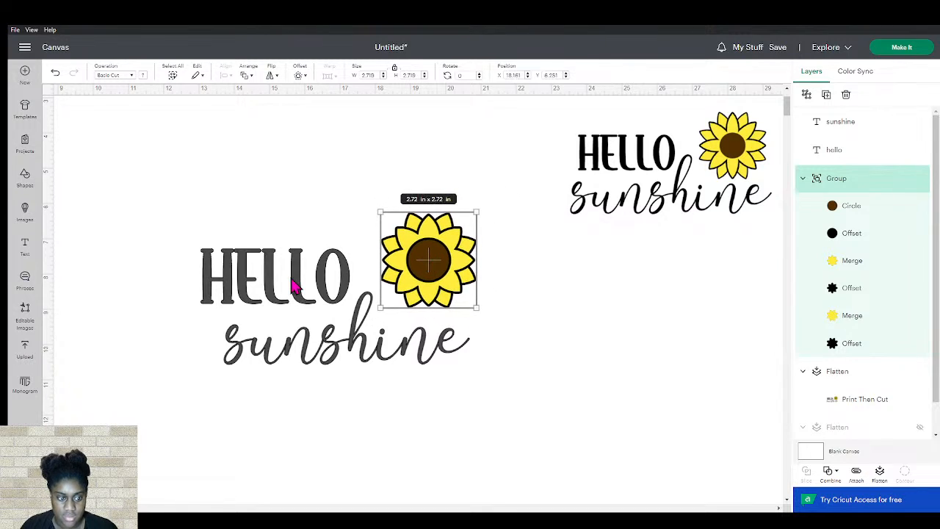
Select both the hello and sunshine text and color them black
left_click(292, 281)
left_click(310, 345, "shift")
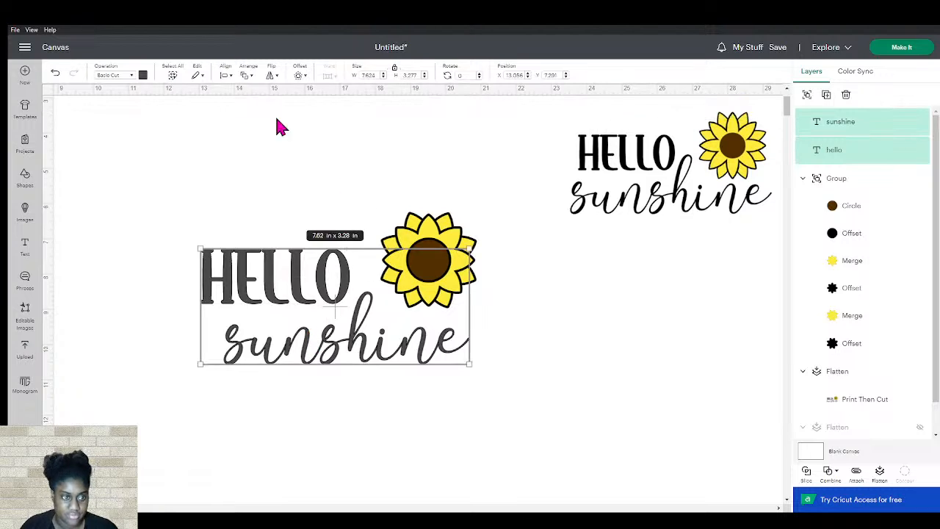
left_click(143, 75)
left_click(153, 127)
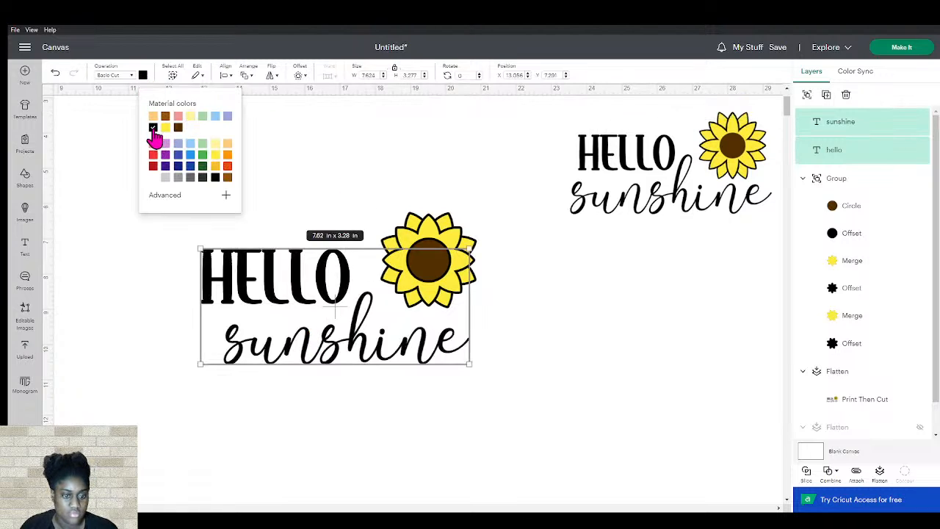
left_click(176, 331)
Group the text and sunflower together, shrink the group to about 6.49 in wide, and move it beneath the reference design
left_click_drag(161, 198, 507, 396)
key("ctrl+g")
left_click_drag(389, 295, 438, 274)
left_click(439, 276)
left_click_drag(435, 234, 421, 252)
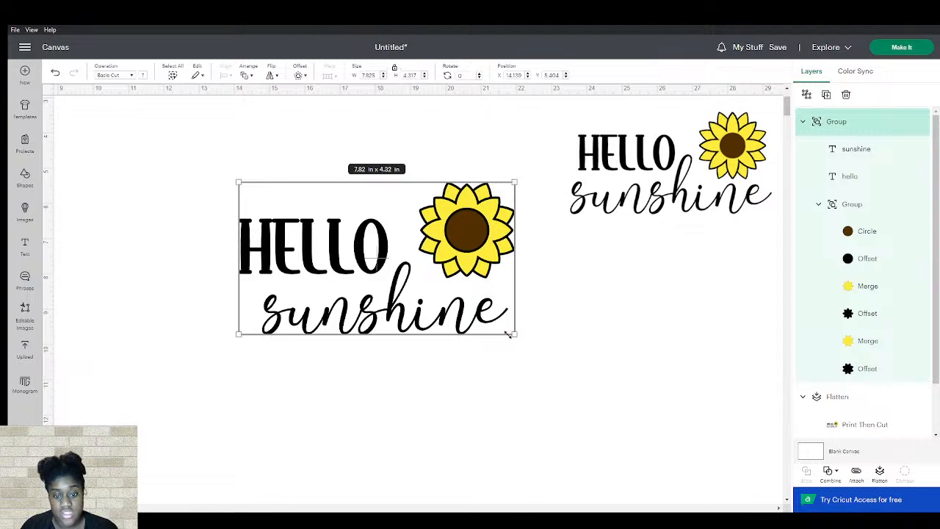
left_click_drag(507, 335, 466, 309)
left_click_drag(392, 237, 678, 275)
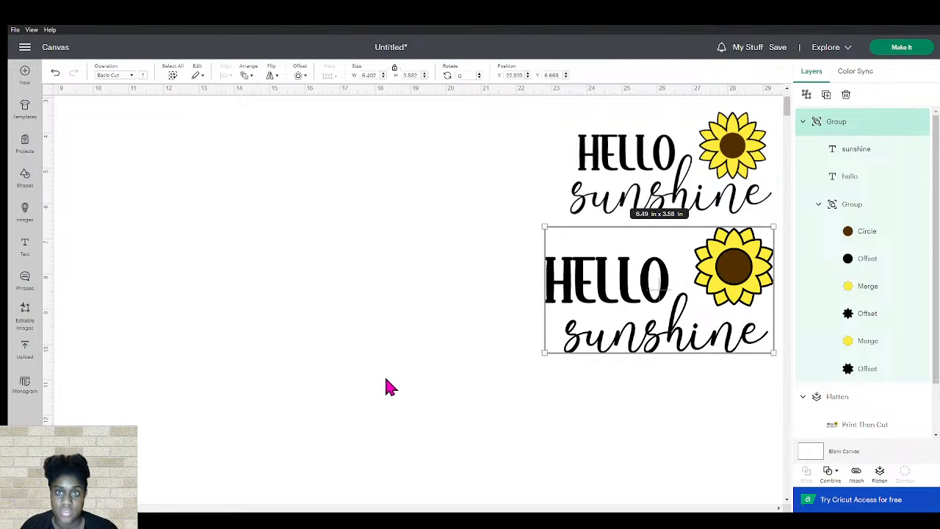